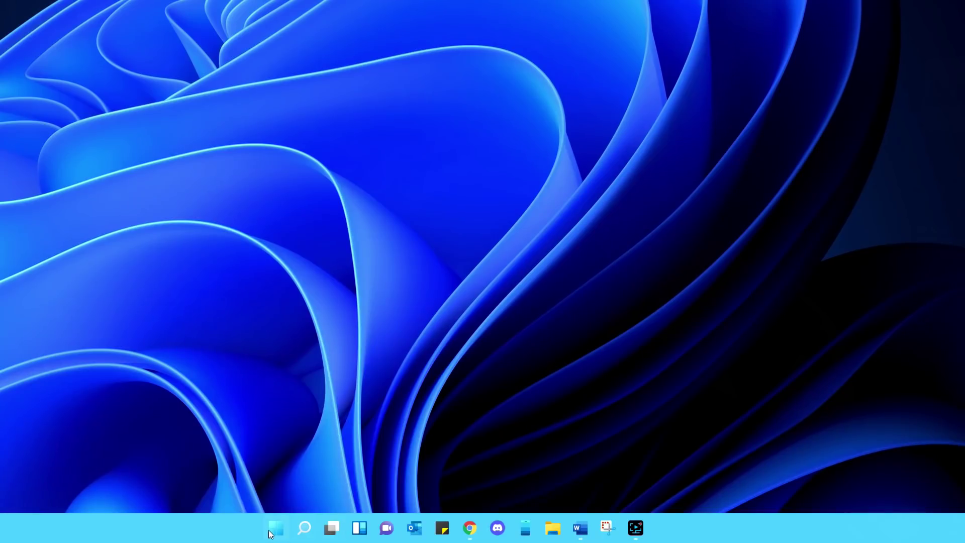
Open Start and browse the full list of installed apps.
click(272, 532)
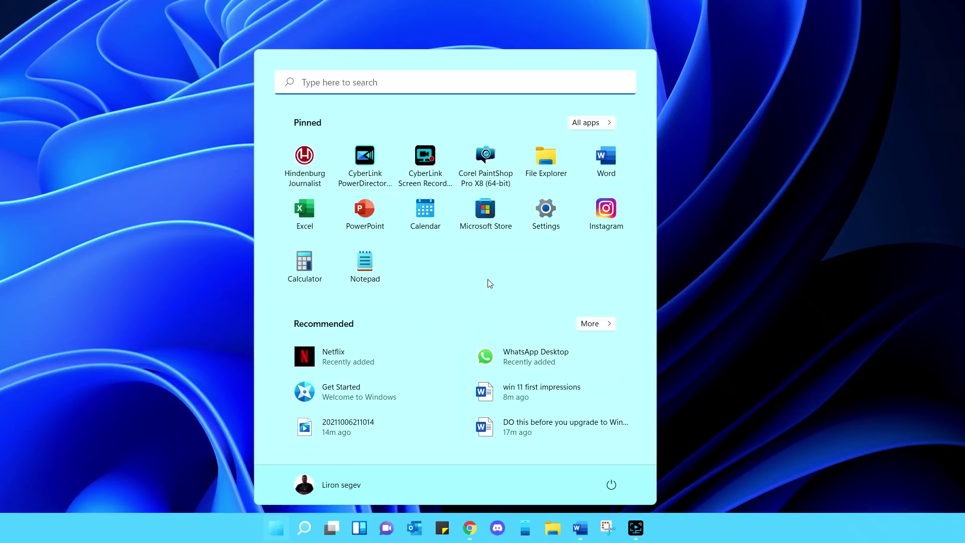
click(587, 123)
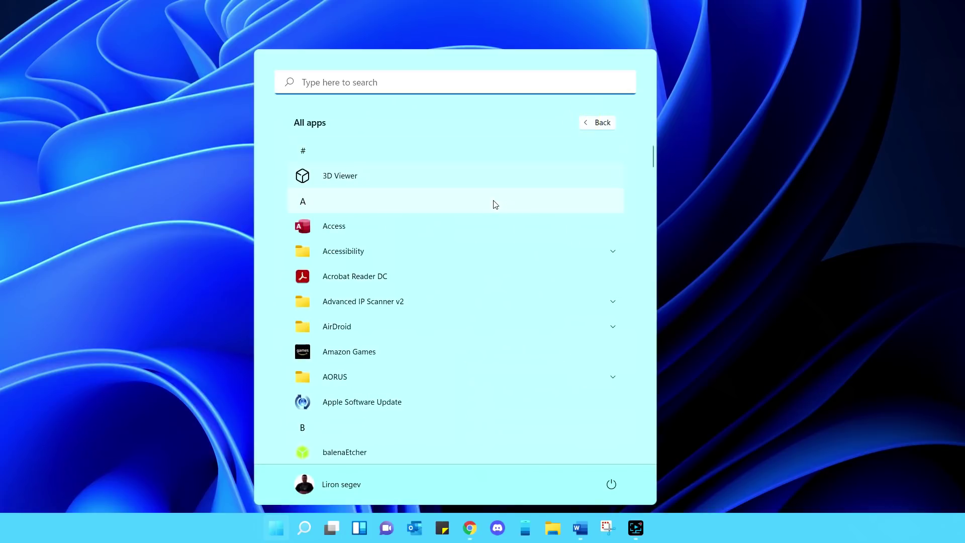
scroll(448, 283, down, 15)
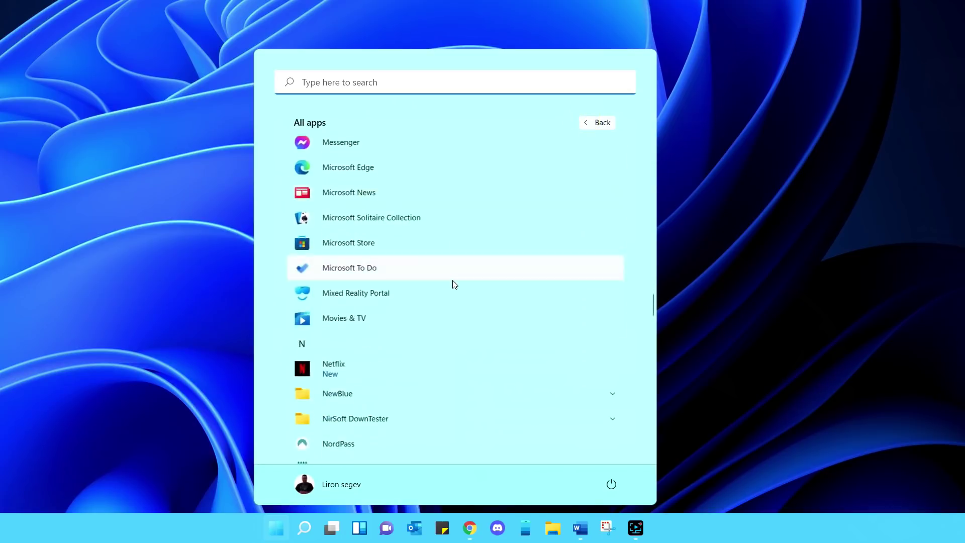
scroll(440, 286, up, 1)
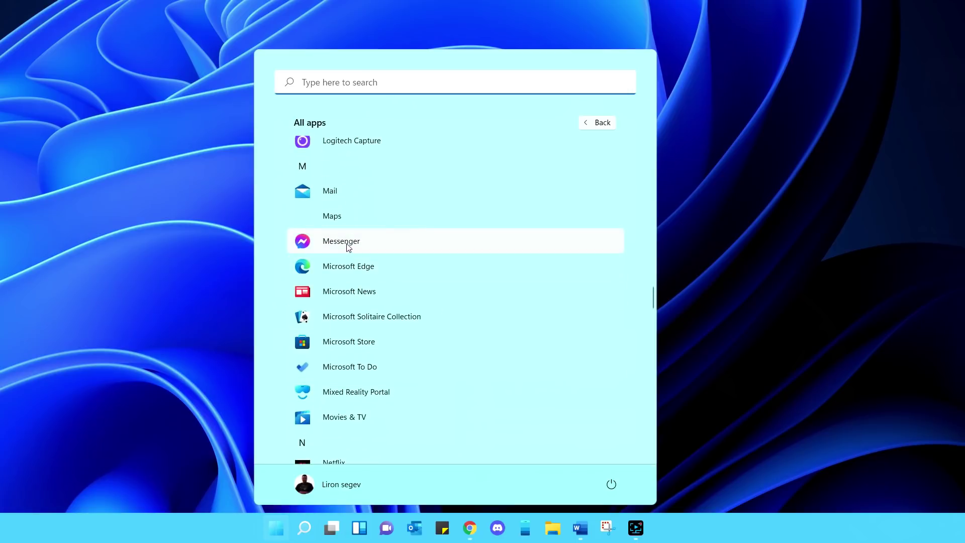
Pin Messenger to Start, move it to the first pinned spot, then unpin it again.
right_click(350, 245)
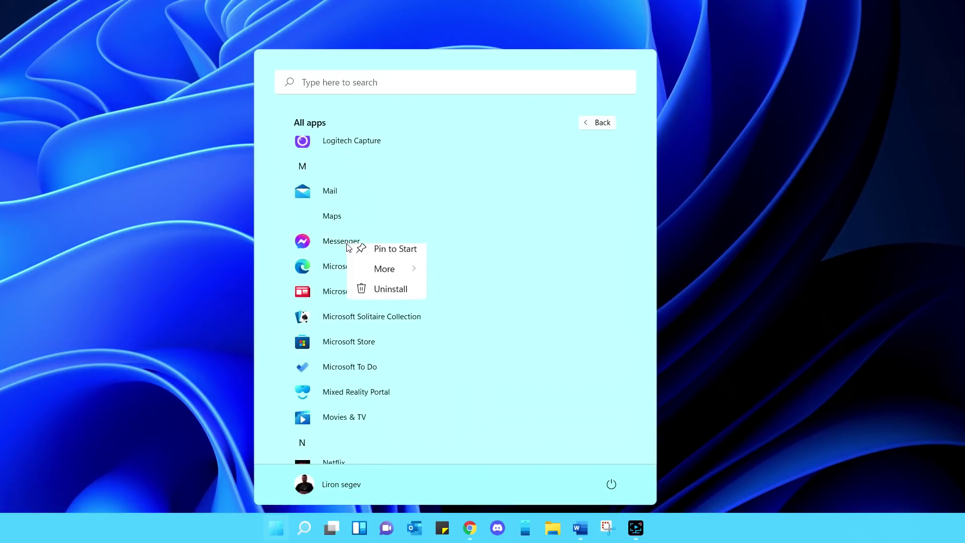
click(400, 260)
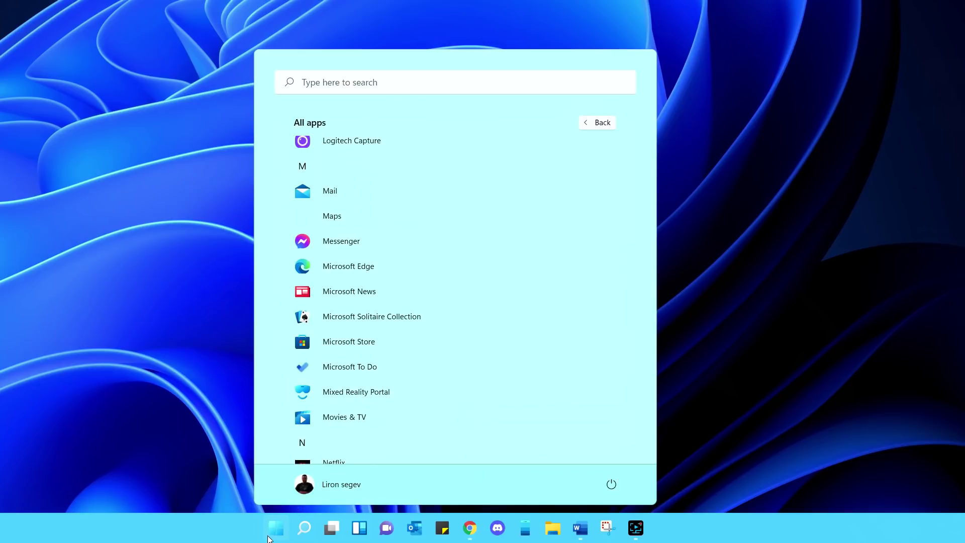
key(super)
key(super)
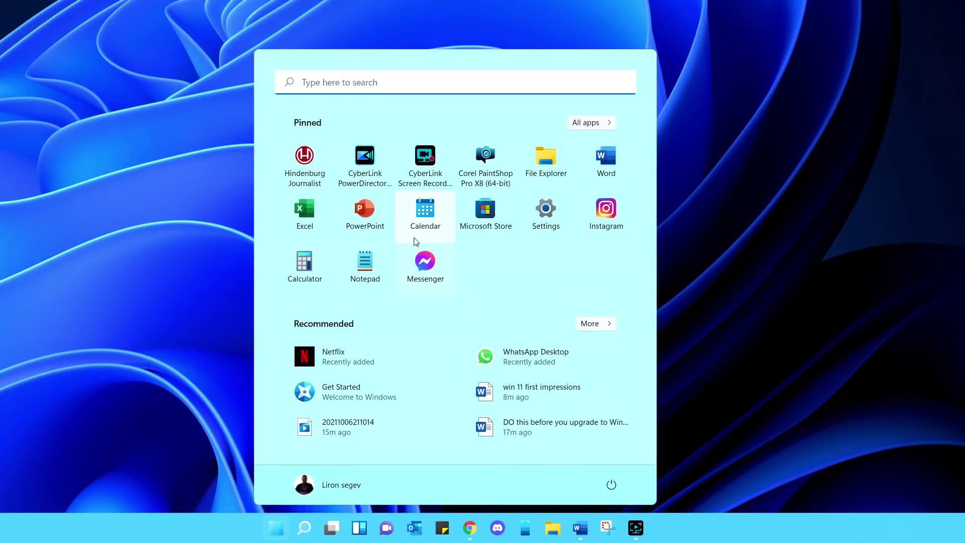
drag(421, 276, 354, 162)
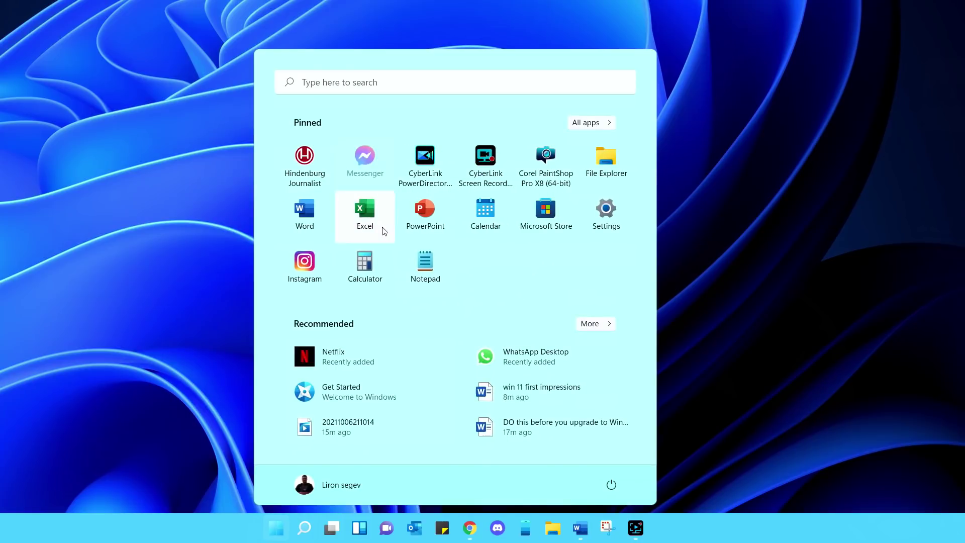
right_click(372, 162)
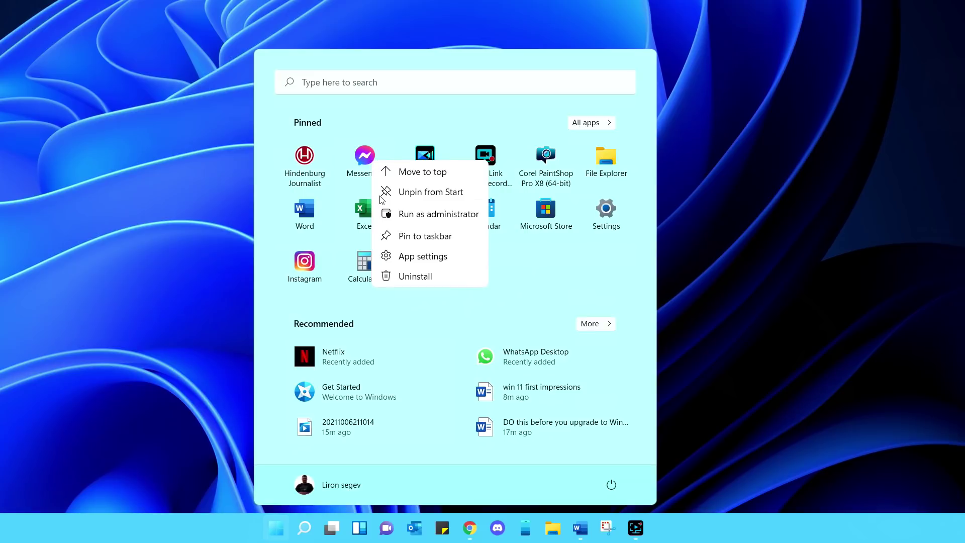
click(440, 193)
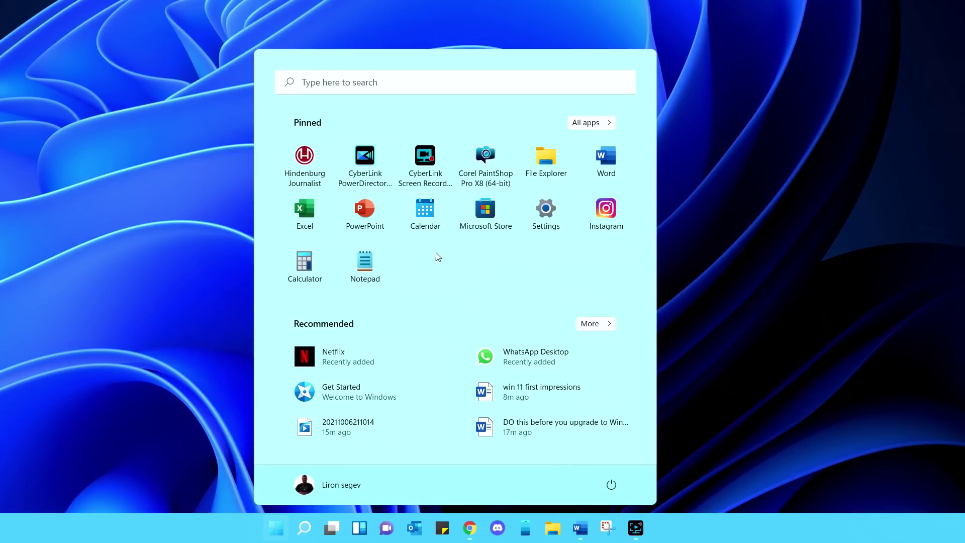
click(285, 526)
In taskbar settings, switch Widgets and Chat off while leaving Search and Task view on.
right_click(229, 525)
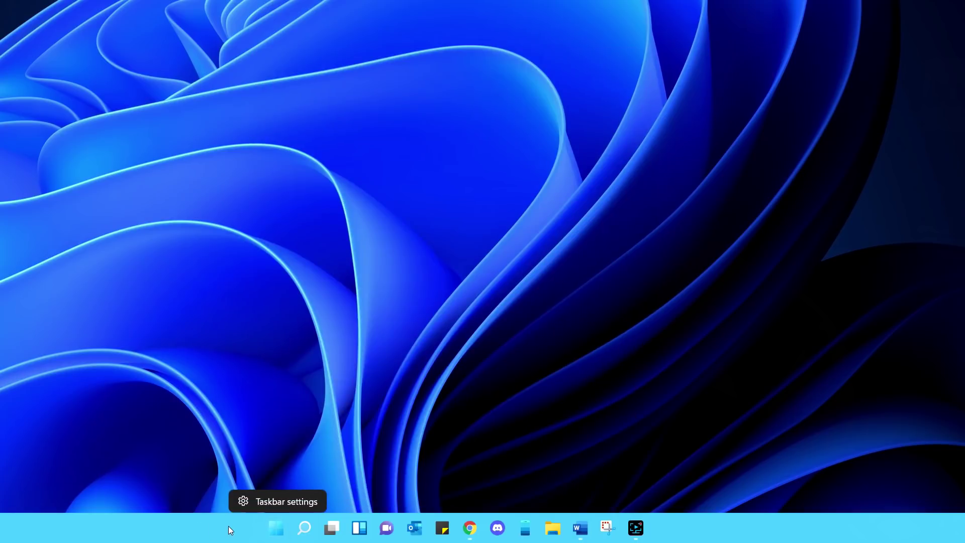
click(268, 501)
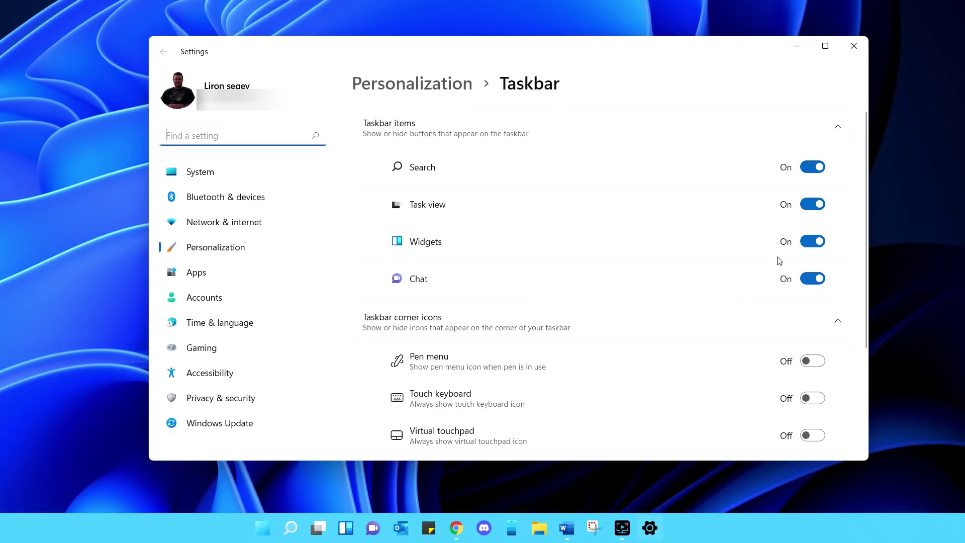
click(810, 241)
click(810, 280)
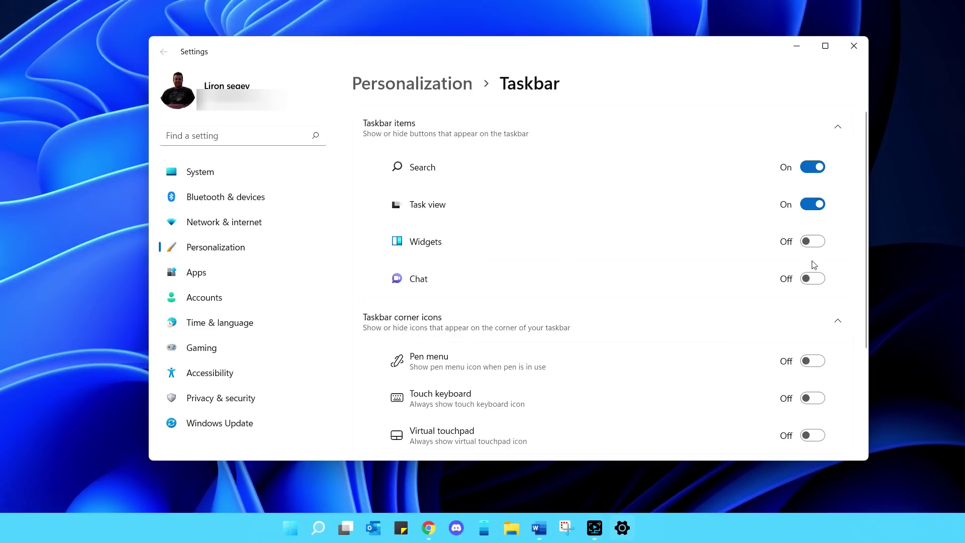
click(809, 205)
click(810, 167)
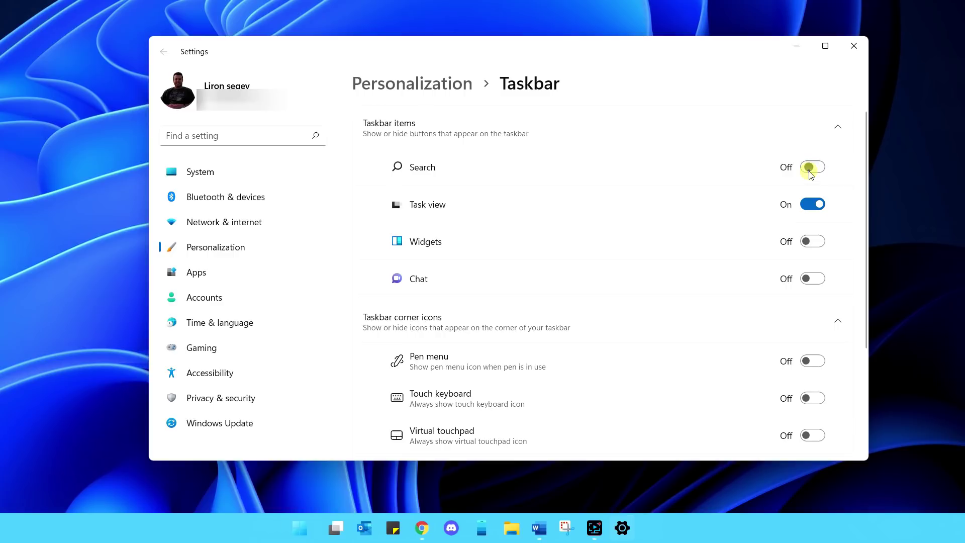
click(810, 166)
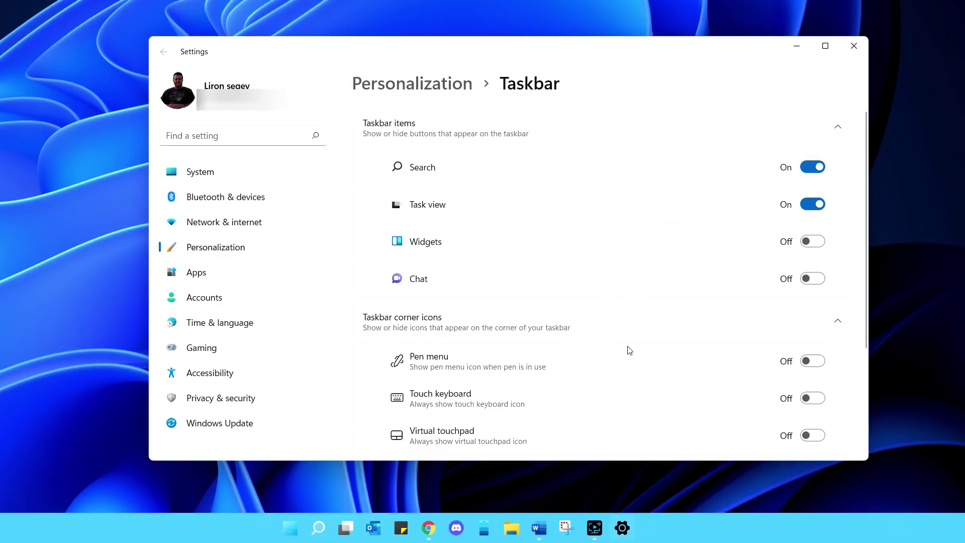
scroll(629, 351, down, 3)
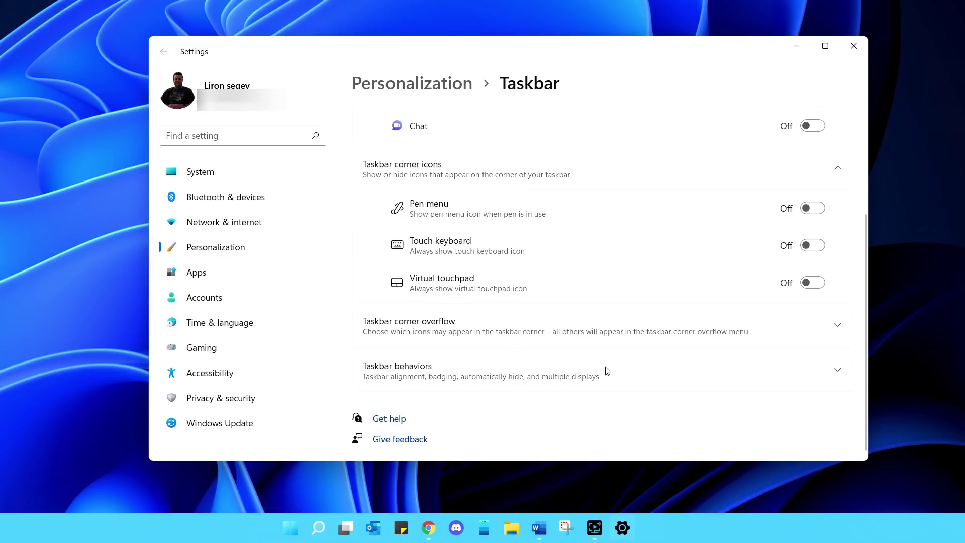
Under Taskbar behaviors, keep alignment on Center and enable showing recent searches on search-icon hover.
click(623, 371)
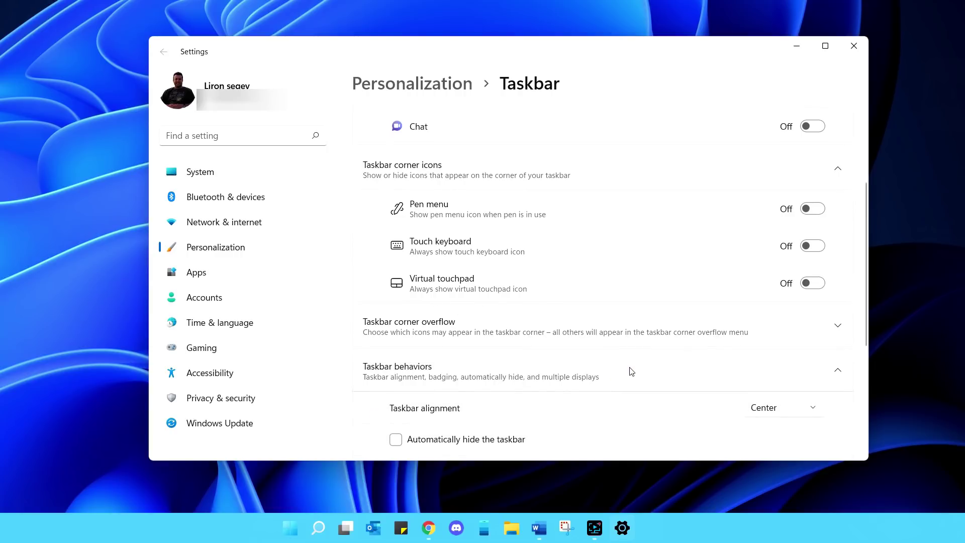
scroll(643, 371, down, 2)
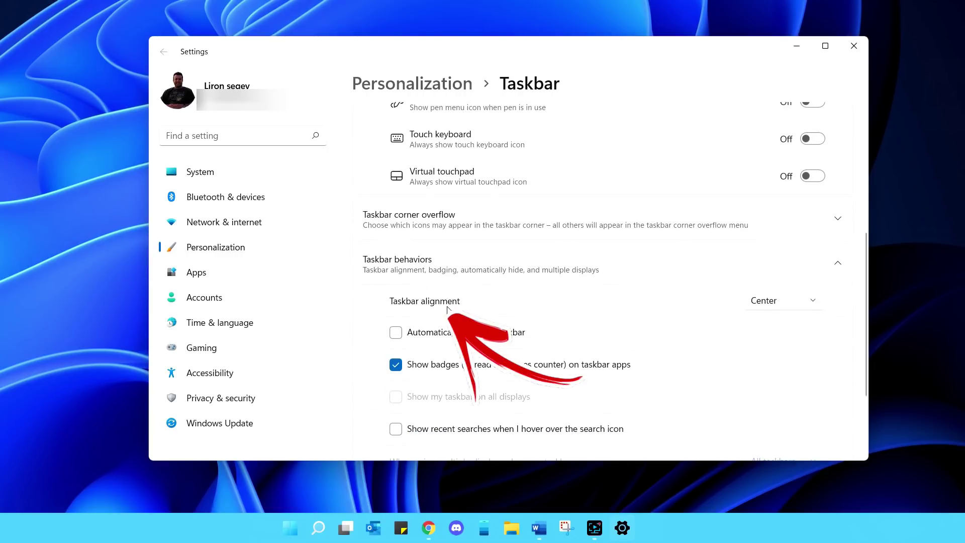
click(759, 304)
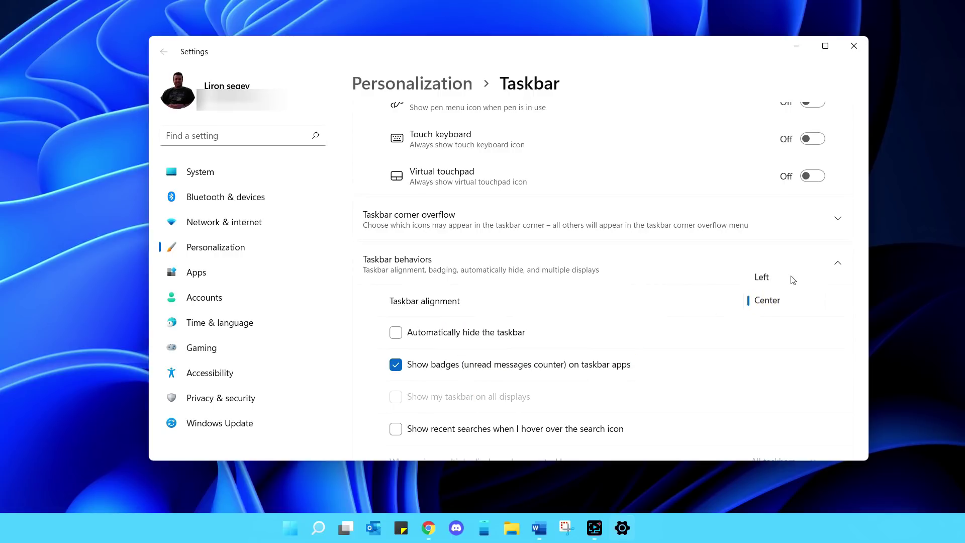
click(784, 301)
scroll(715, 329, down, 3)
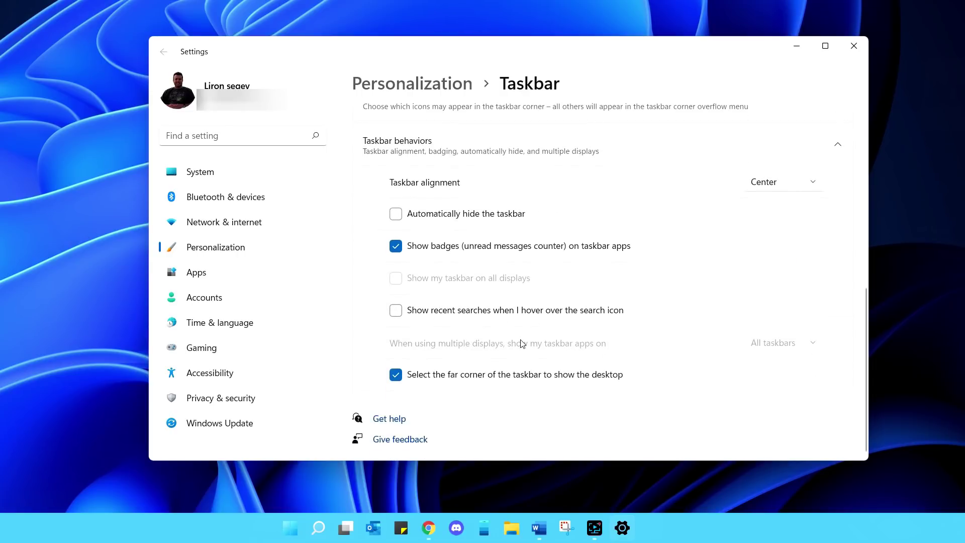
click(469, 312)
click(471, 311)
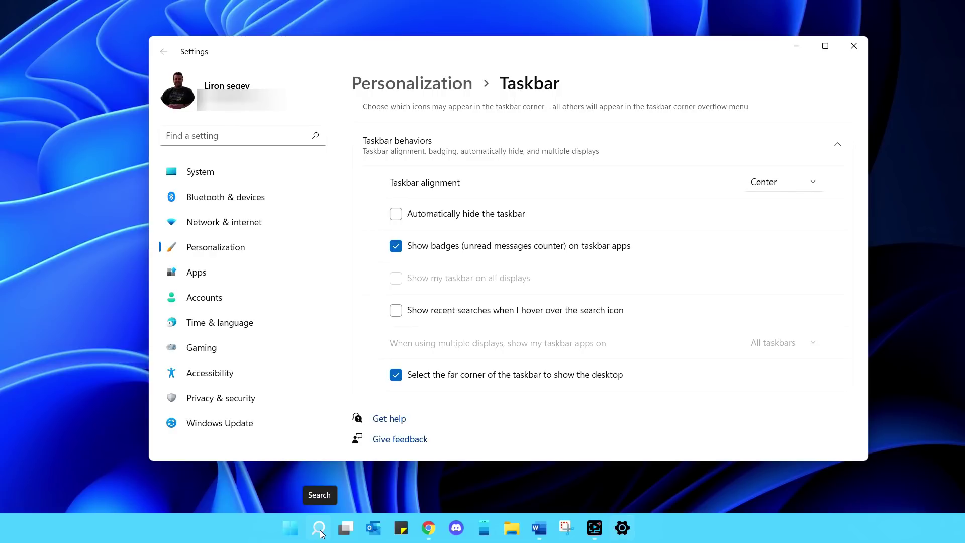
click(433, 313)
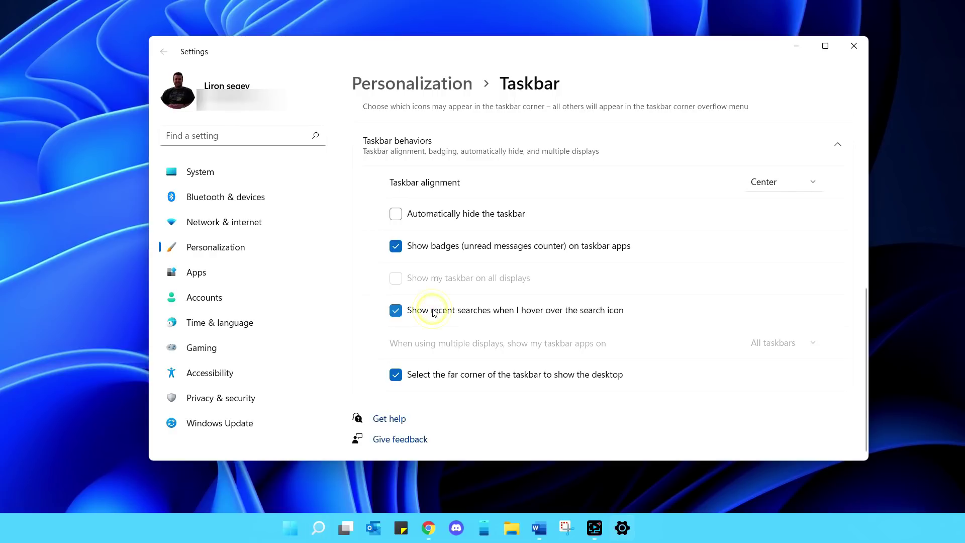
mouse_move(313, 531)
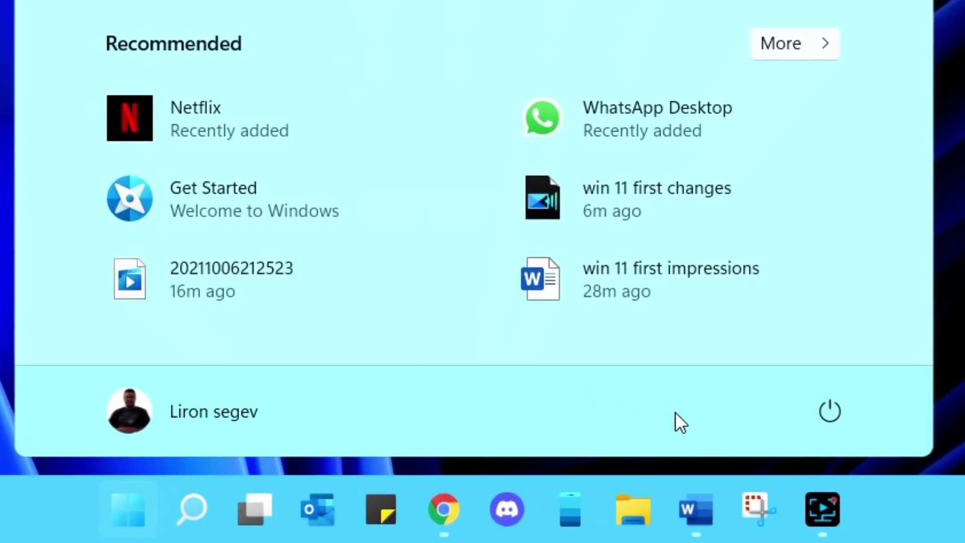
Go to the Folders page under Personalization > Start in Settings.
right_click(254, 517)
click(271, 499)
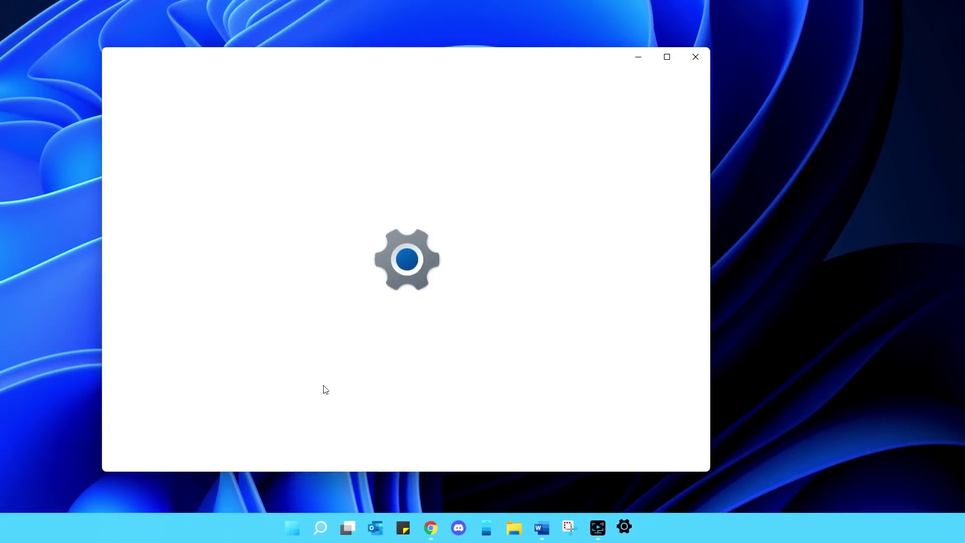
click(184, 259)
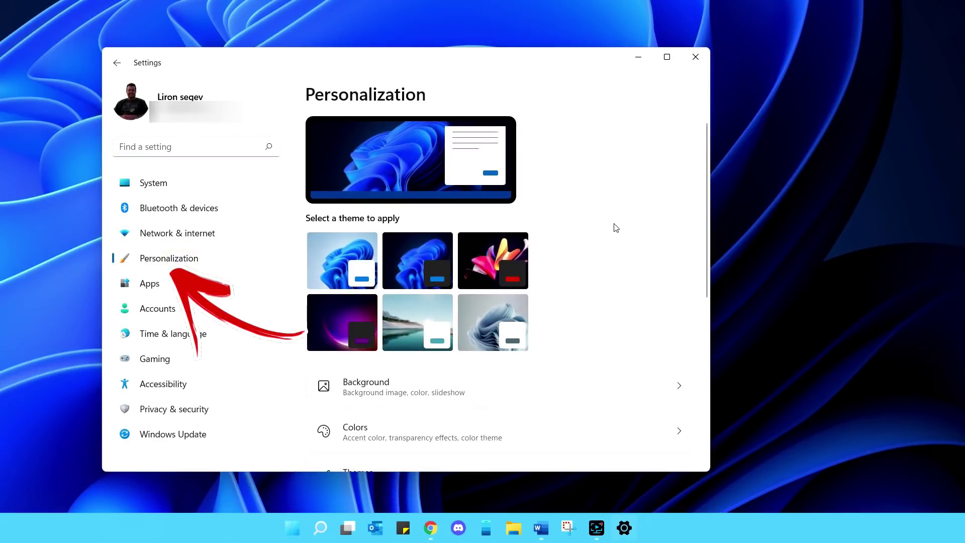
scroll(615, 228, down, 6)
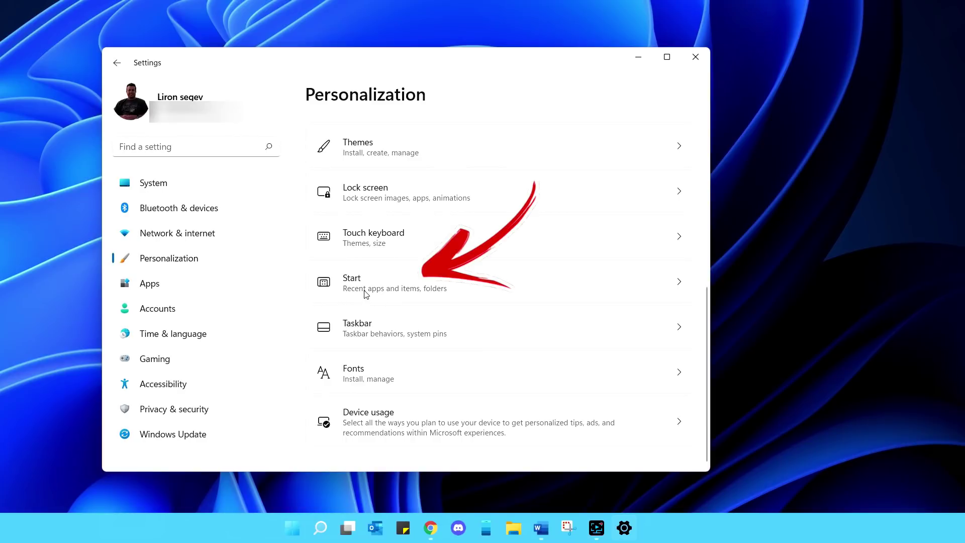
click(551, 291)
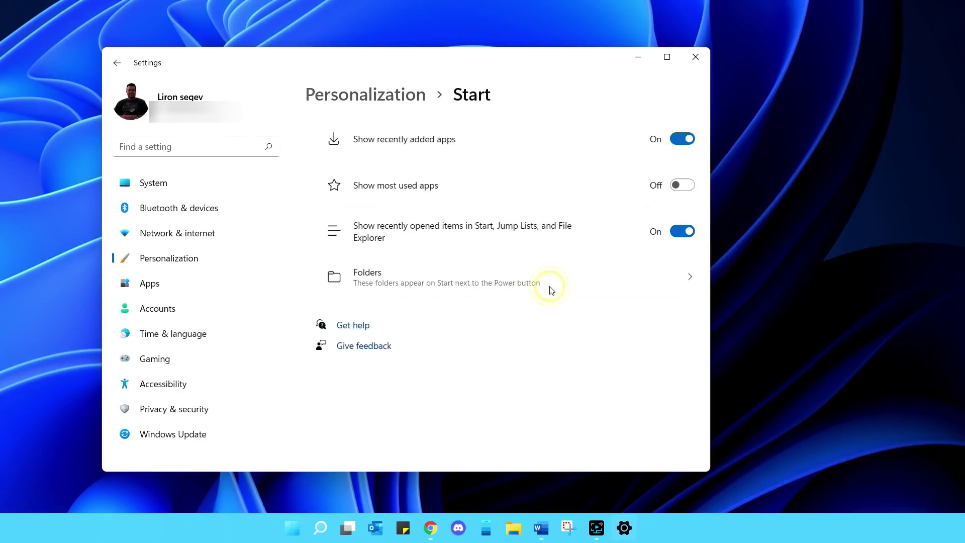
click(422, 293)
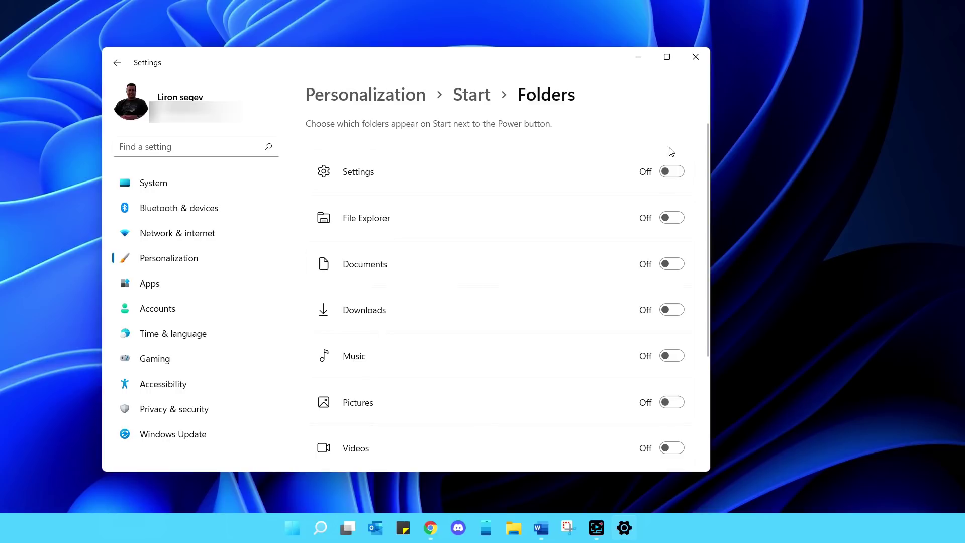
Switch on all Start folders, Settings through Personal folder, then open Start to view them.
click(671, 171)
click(670, 217)
click(669, 264)
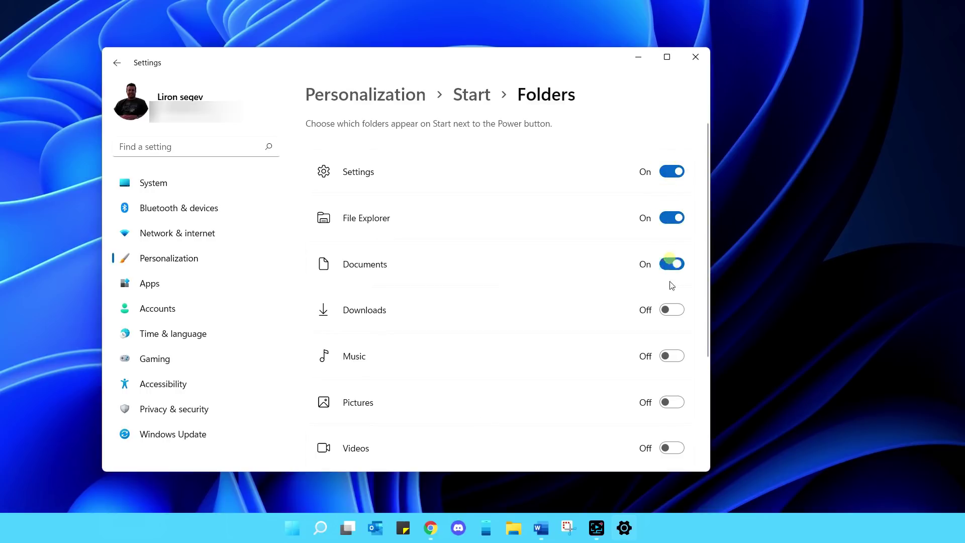
click(670, 309)
click(673, 355)
click(675, 402)
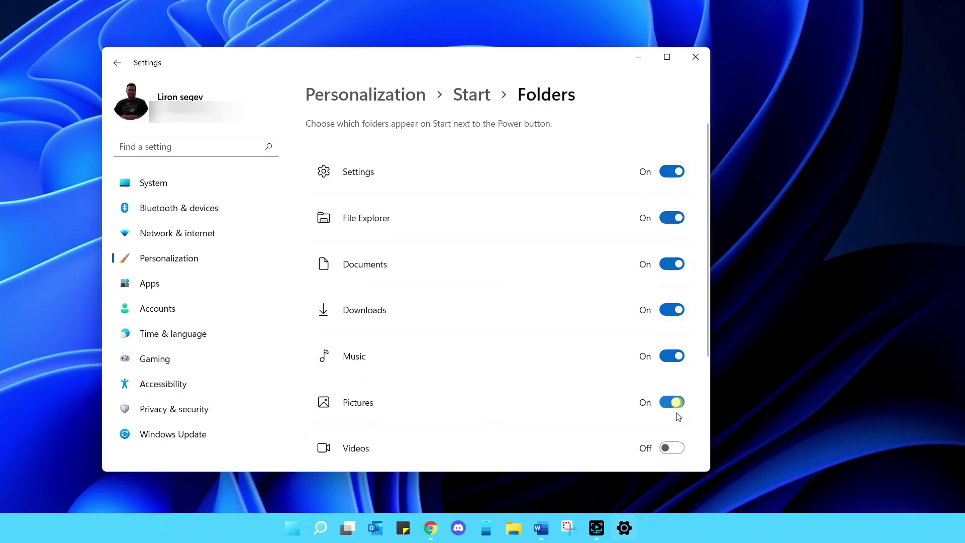
click(671, 447)
scroll(674, 442, down, 2)
click(674, 392)
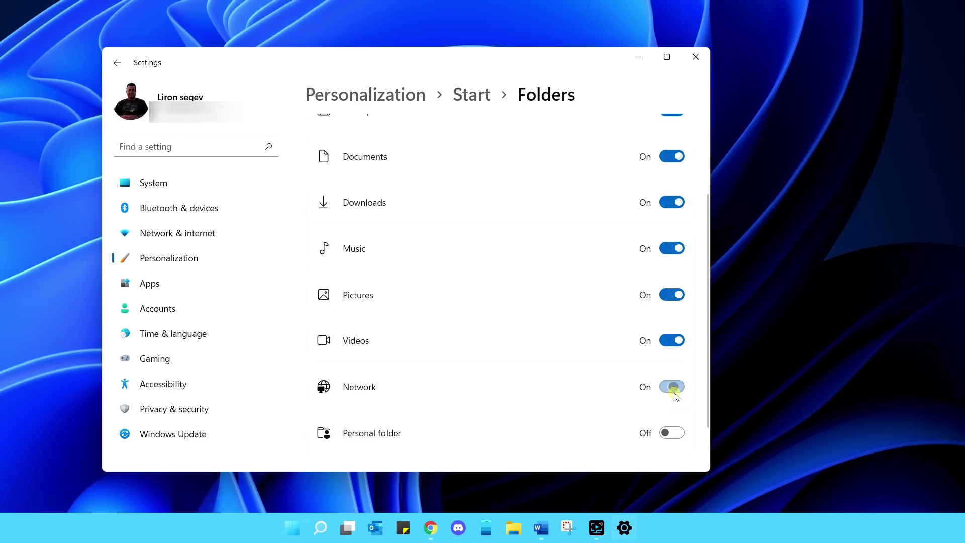
click(673, 433)
scroll(676, 430, down, 2)
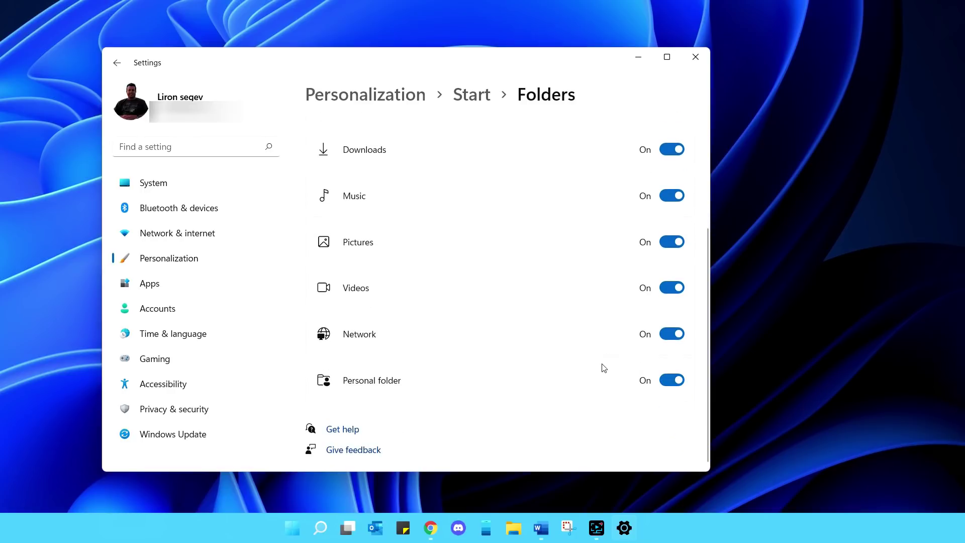
click(298, 532)
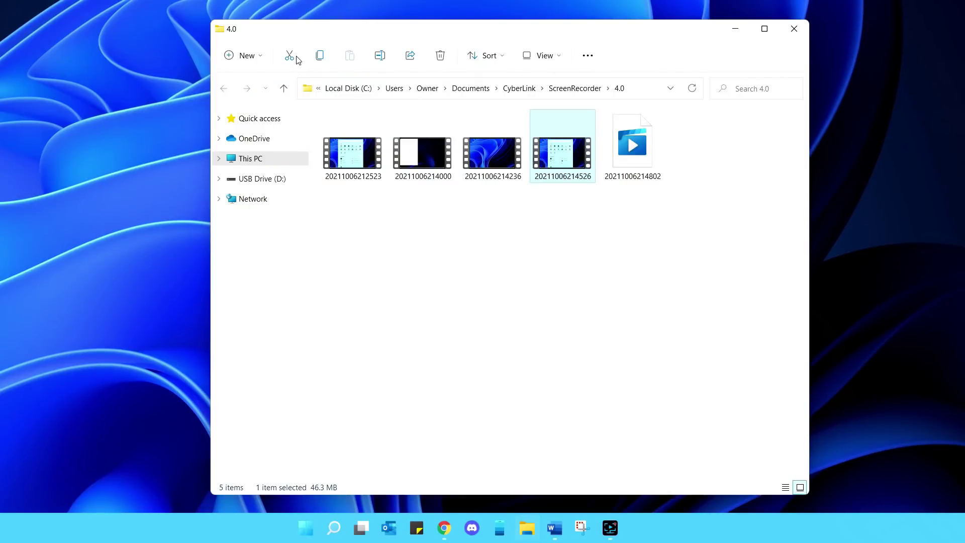
click(587, 57)
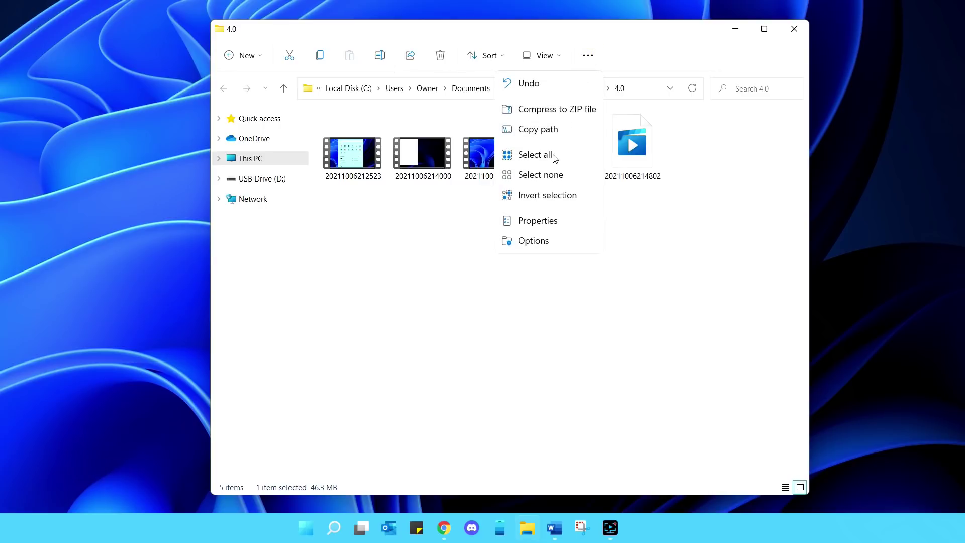
click(593, 296)
click(510, 273)
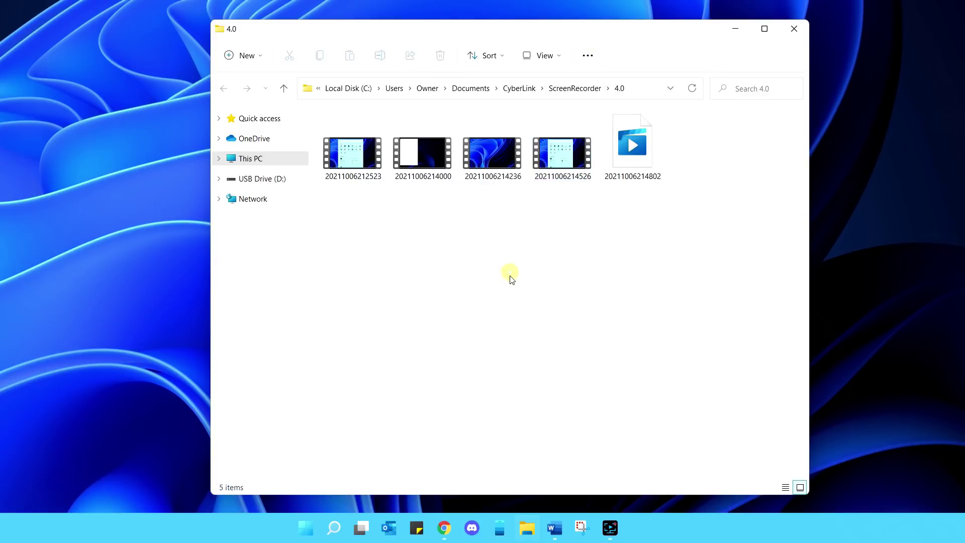
click(558, 180)
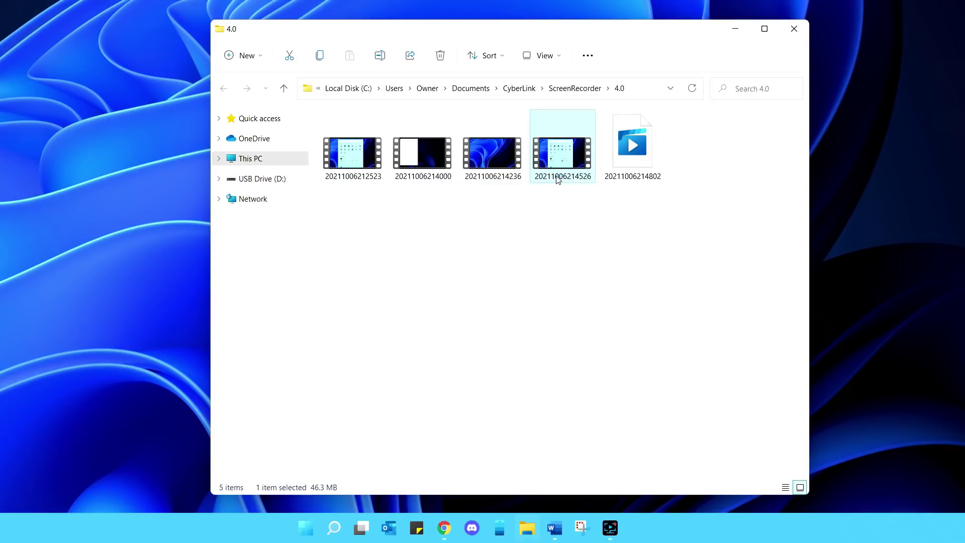
right_click(558, 180)
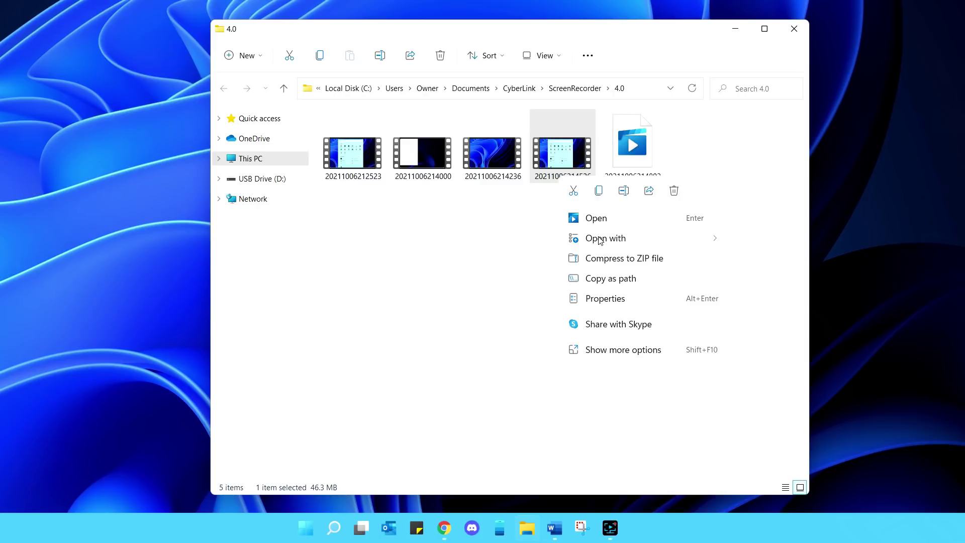
mouse_move(601, 242)
click(606, 354)
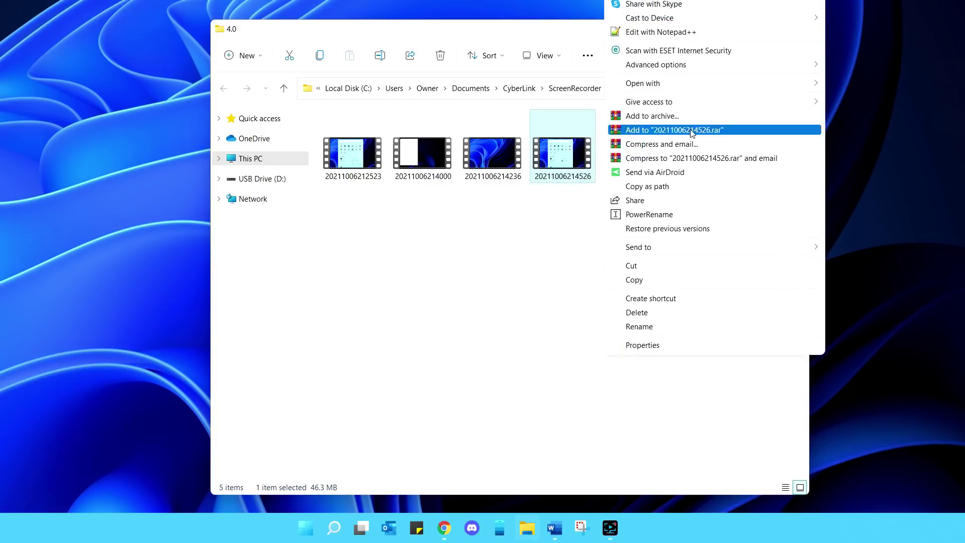
click(562, 229)
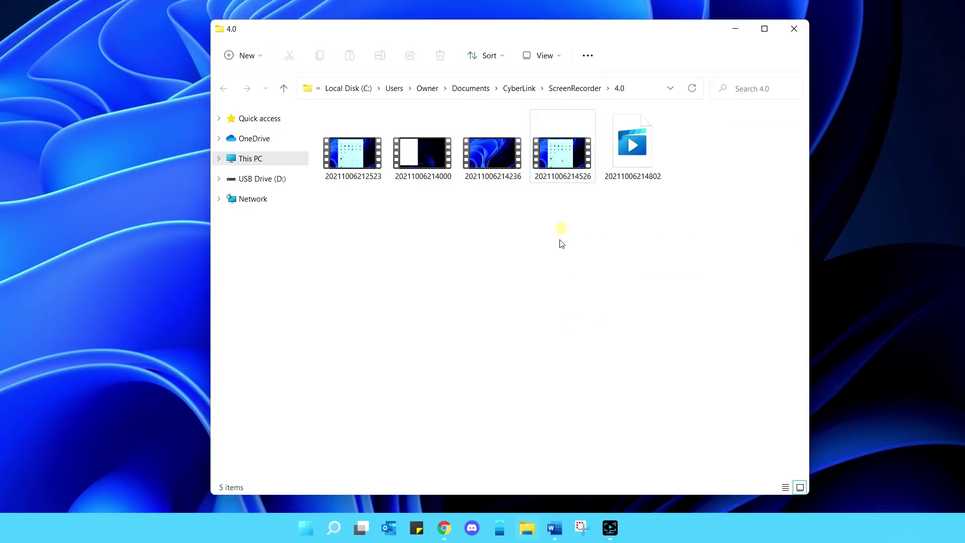
right_click(564, 173)
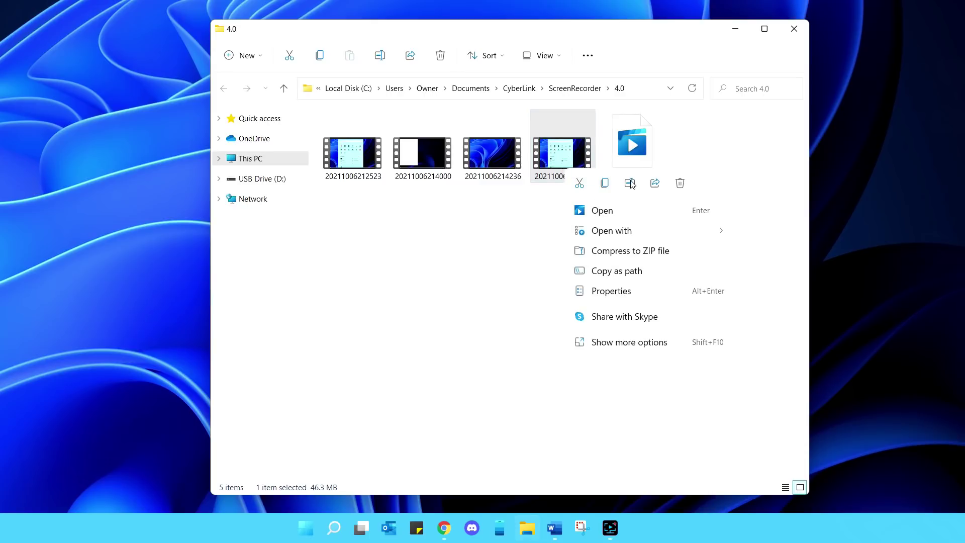
click(630, 182)
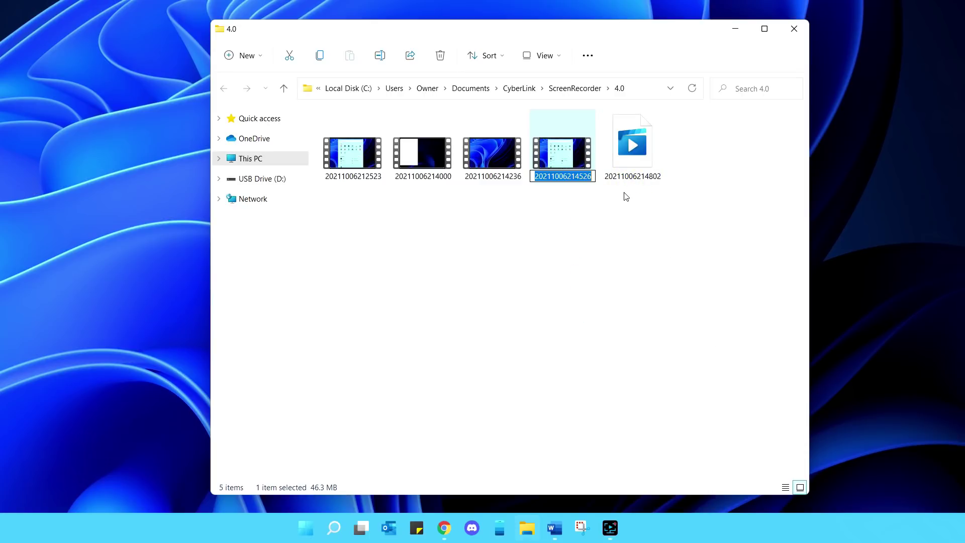
text(task bar)
key(Return)
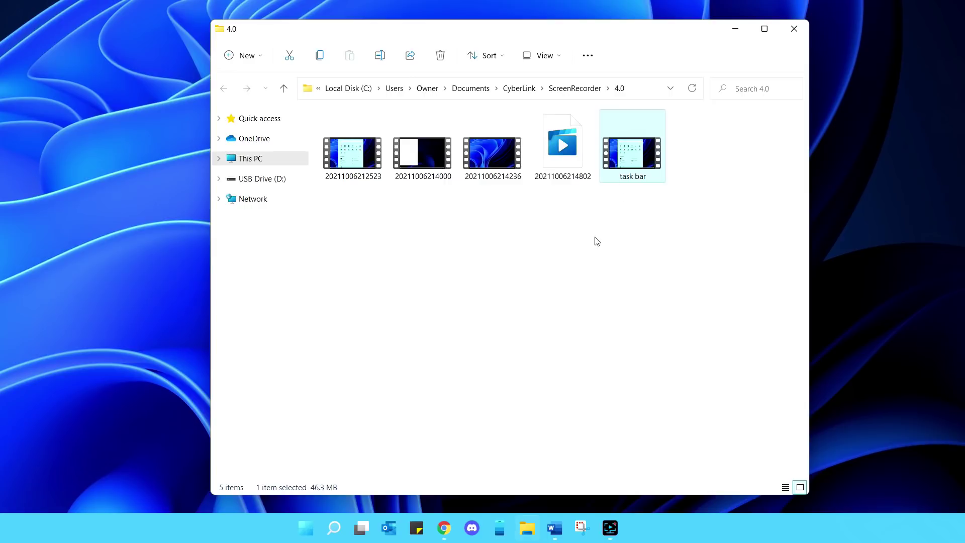
right_click(618, 180)
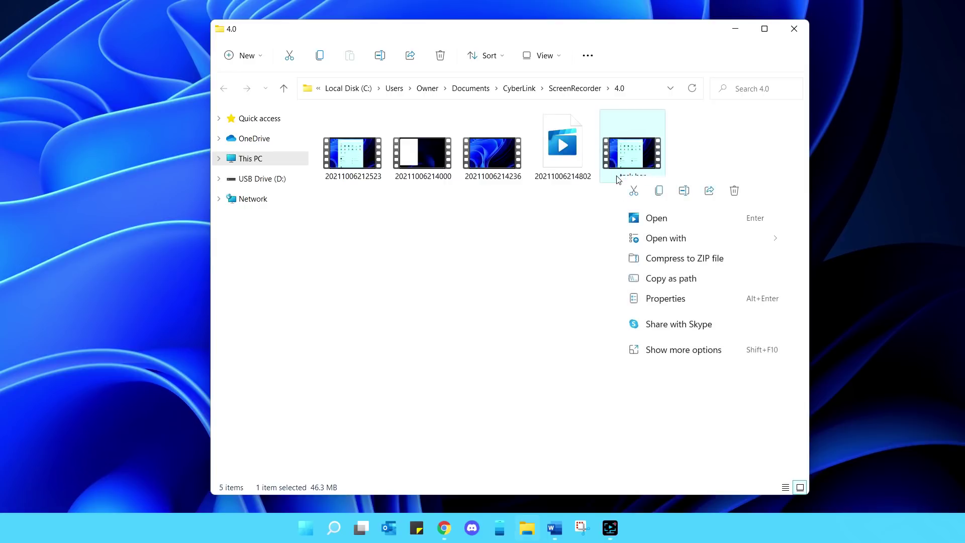
click(711, 191)
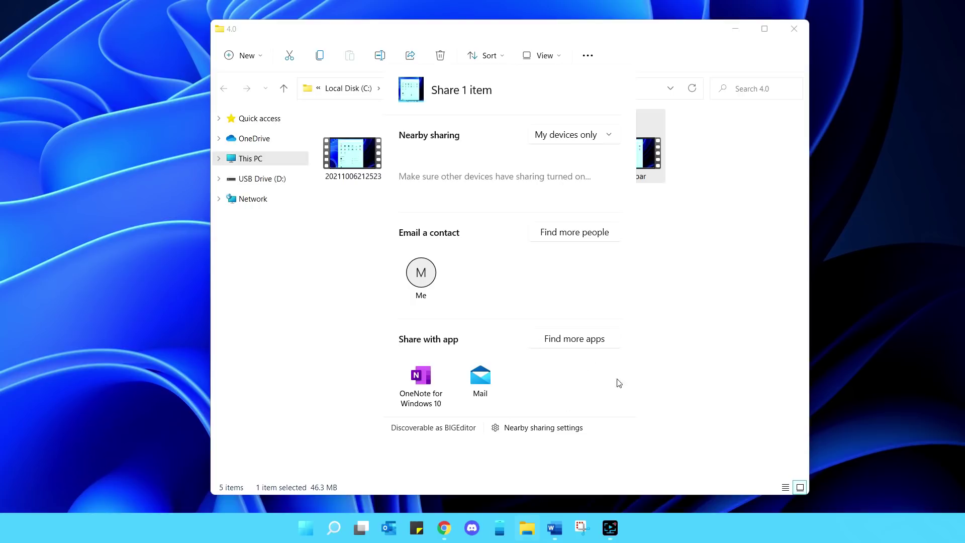
key(Escape)
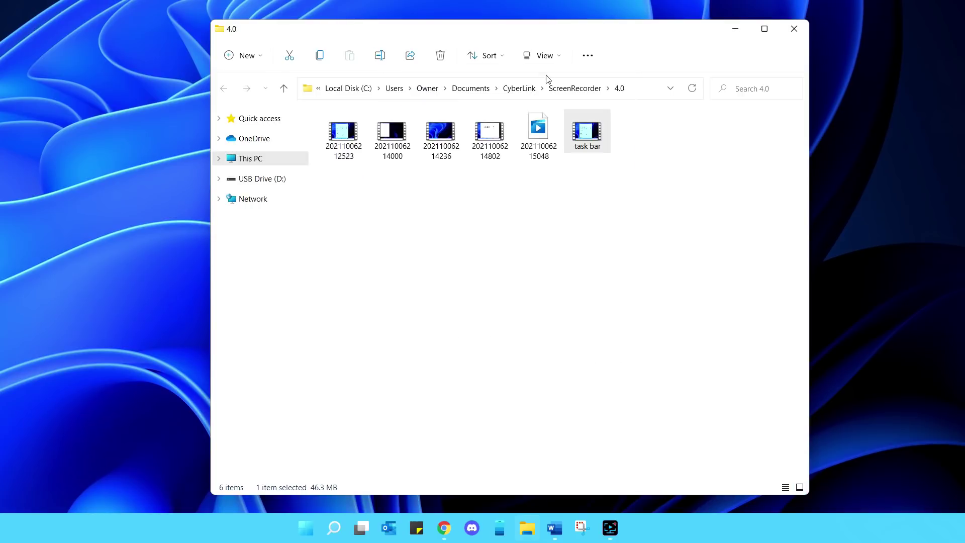
Switch the 4.0 folder's file list to Details layout with compact row spacing.
click(544, 56)
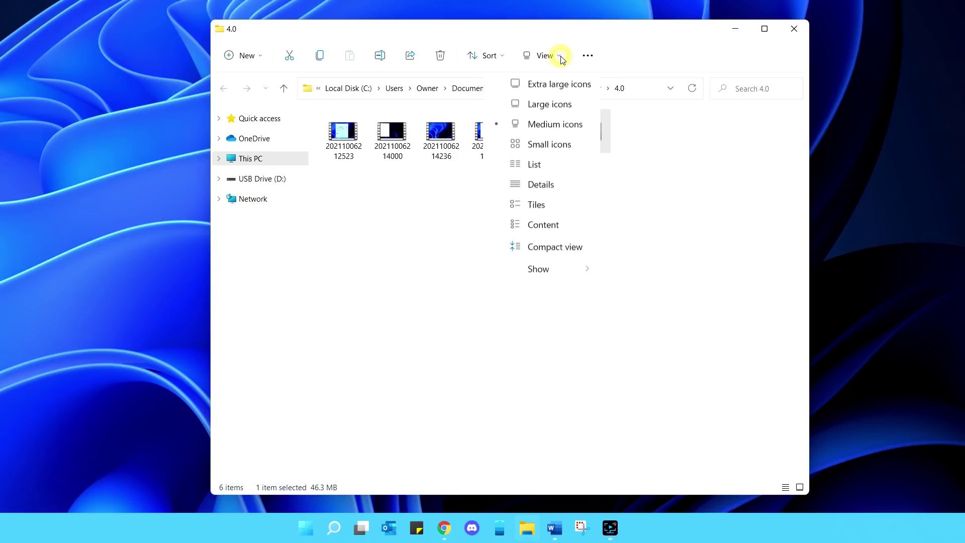
click(562, 193)
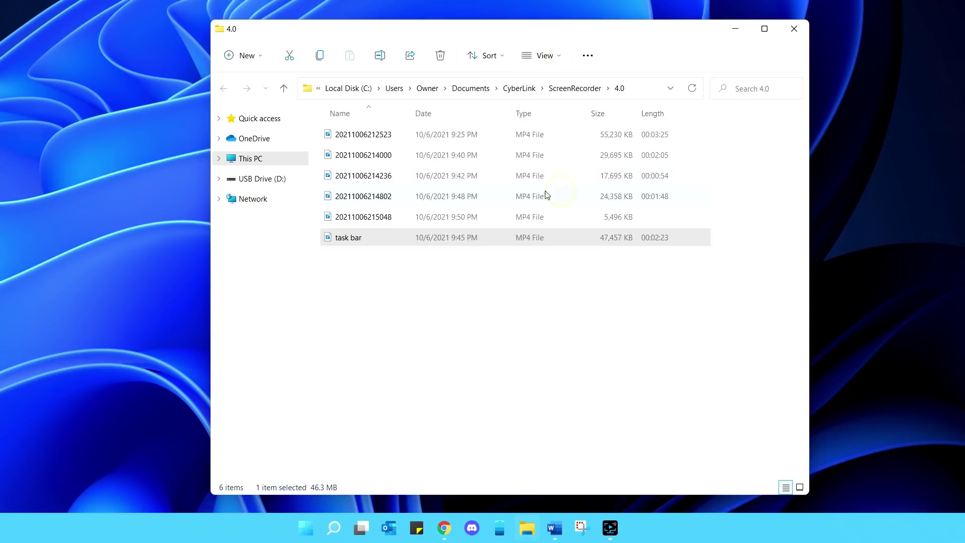
click(545, 56)
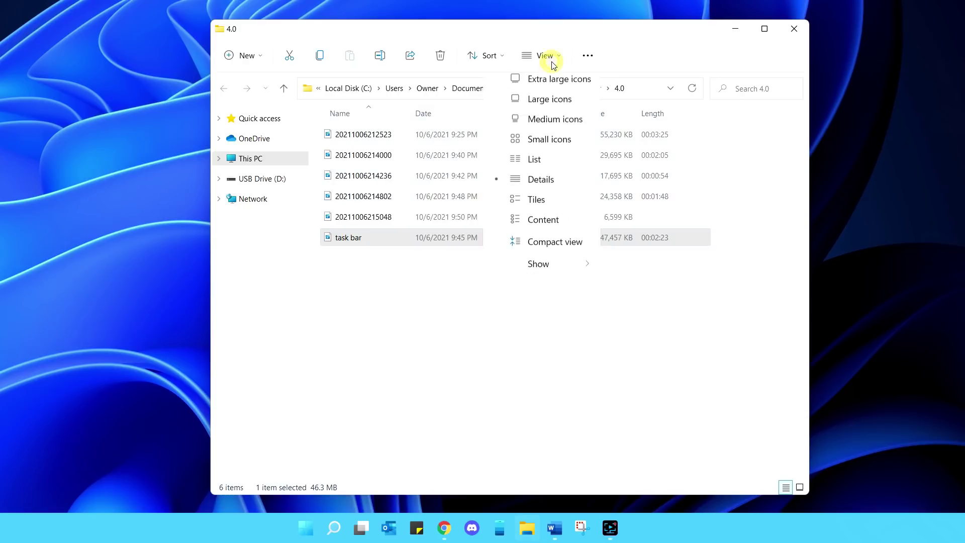
click(541, 249)
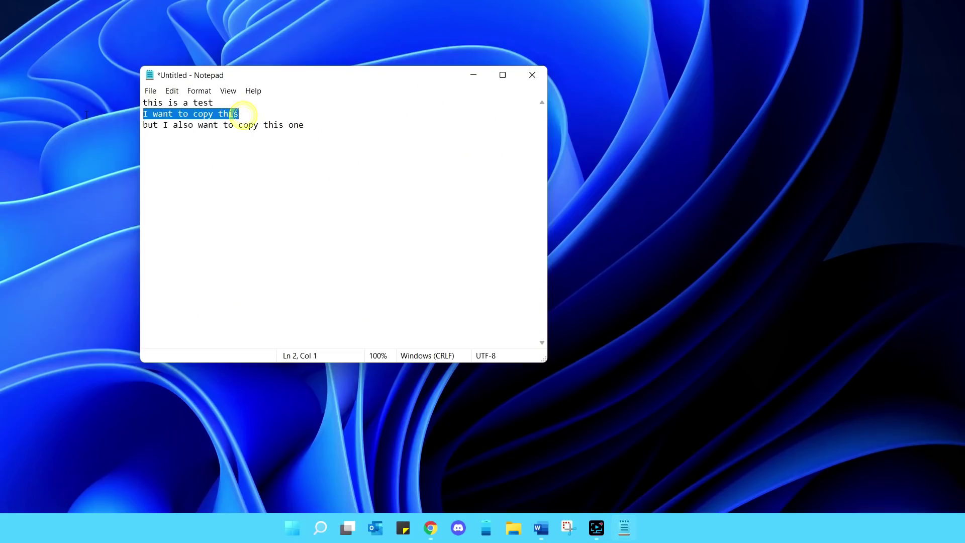
Clear the note and paste 'I want to copy this' from clipboard history.
drag(304, 125, 142, 129)
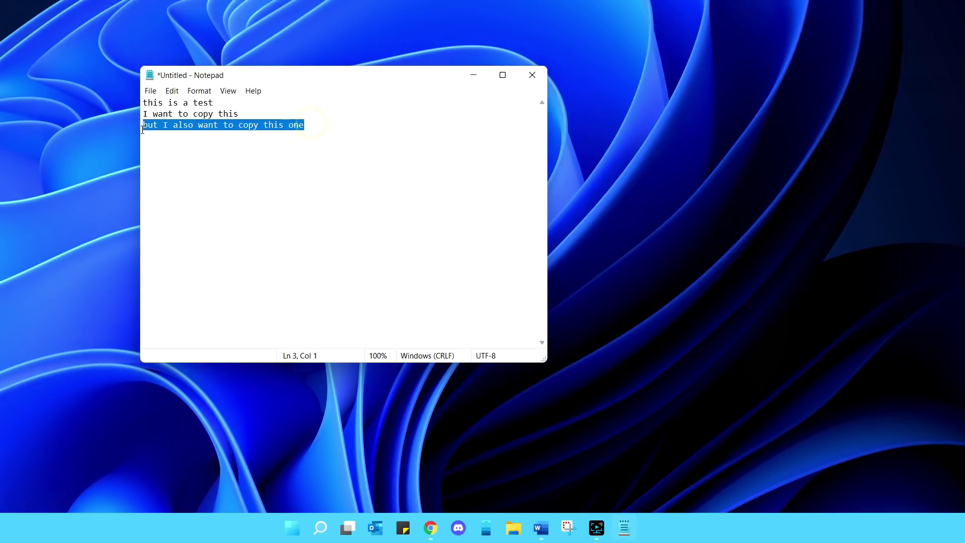
click(265, 191)
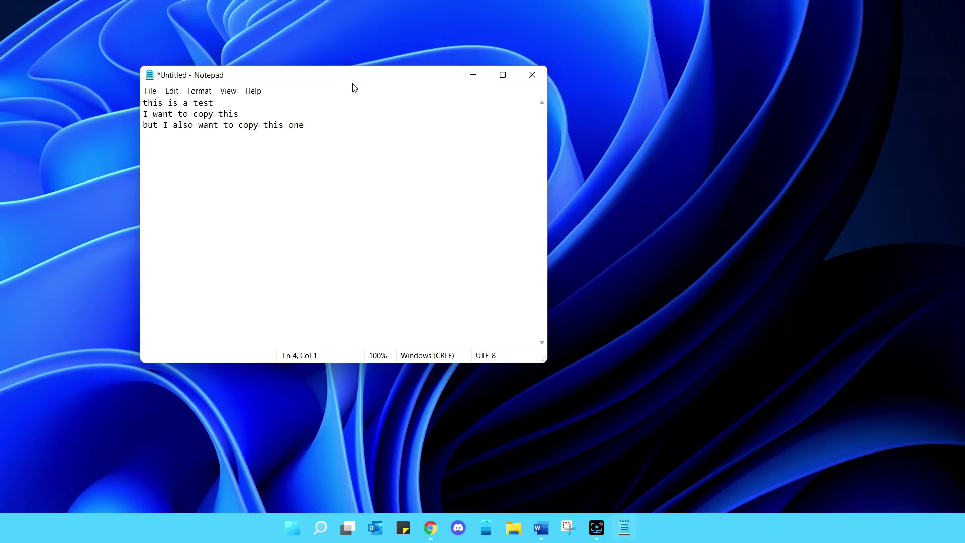
drag(353, 77, 289, 75)
key(ctrl+a)
key(Delete)
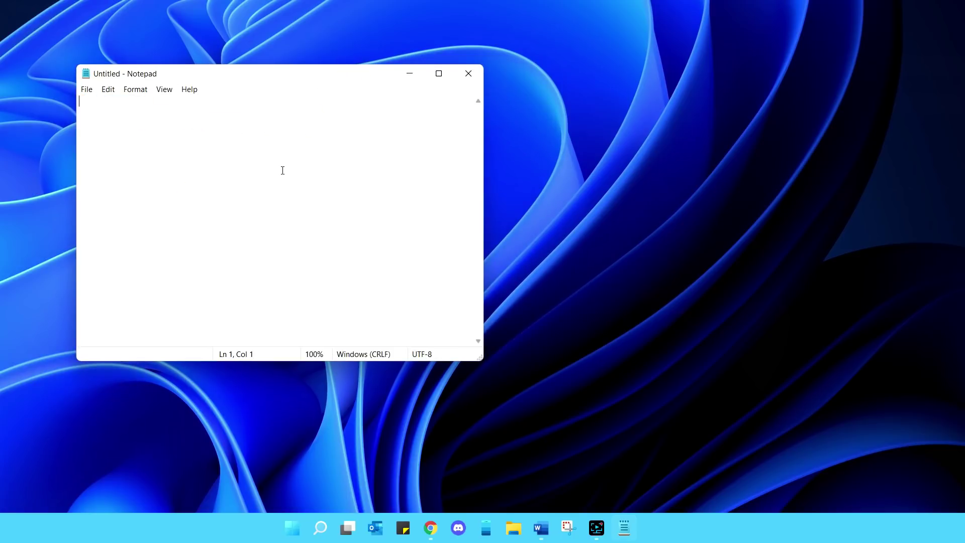
key(super+v)
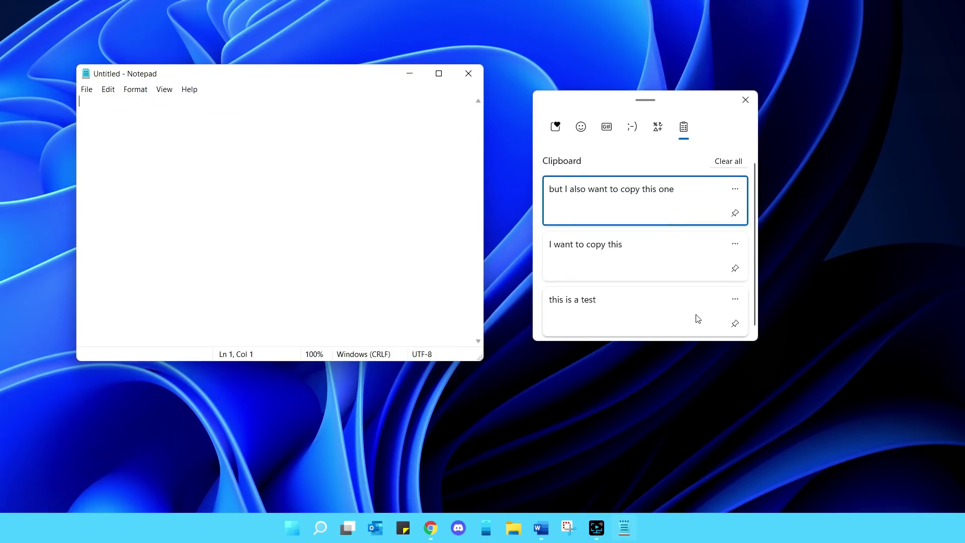
click(657, 252)
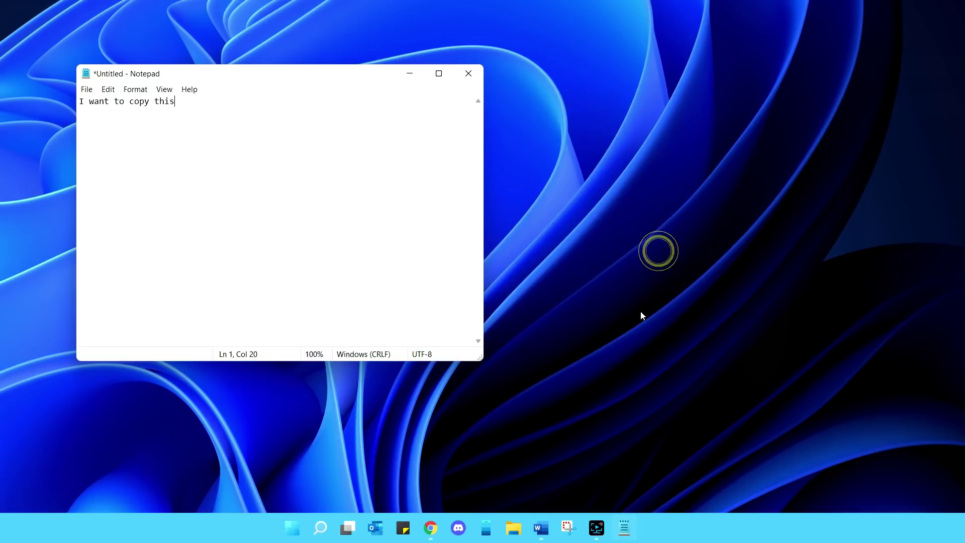
Pin the 'I want to copy this' clipboard entry and clear all the others.
click(641, 312)
key(super+v)
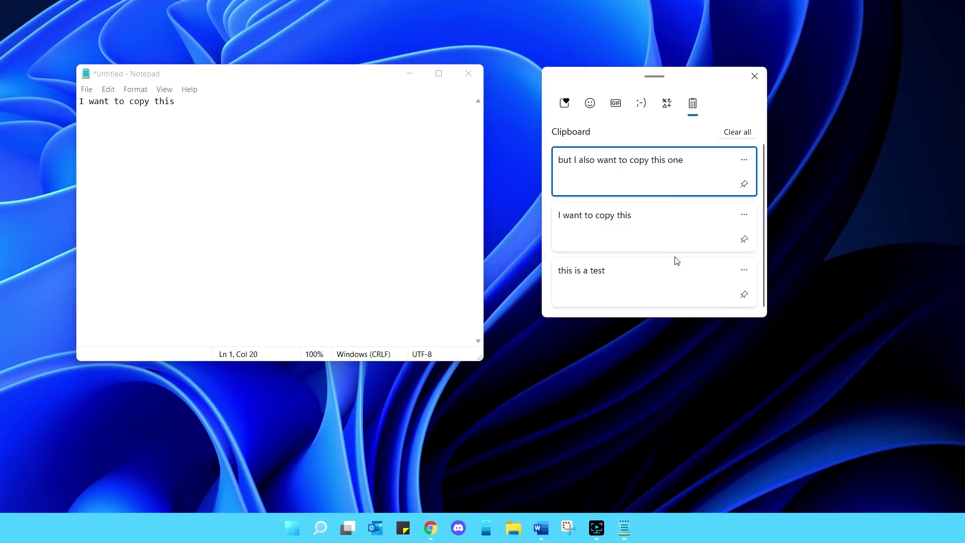
click(744, 240)
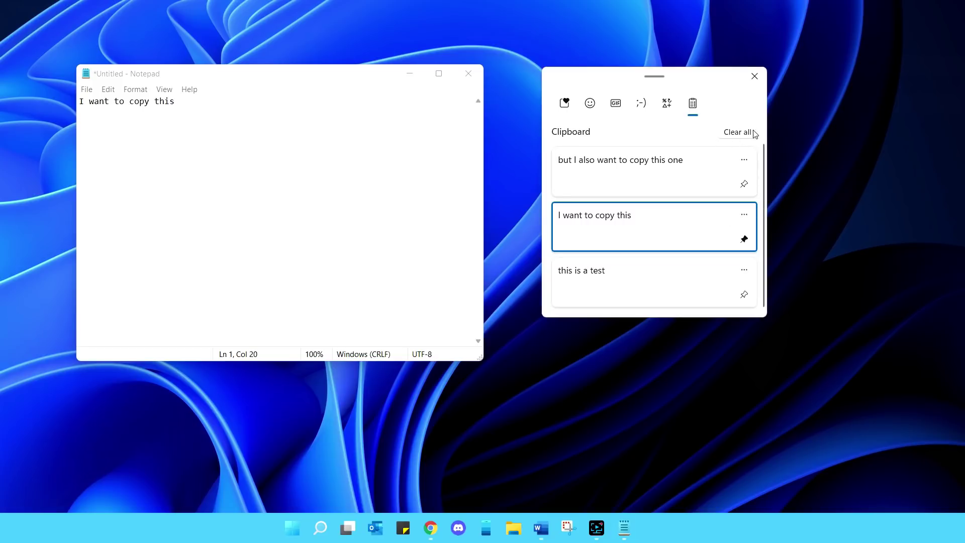
click(737, 133)
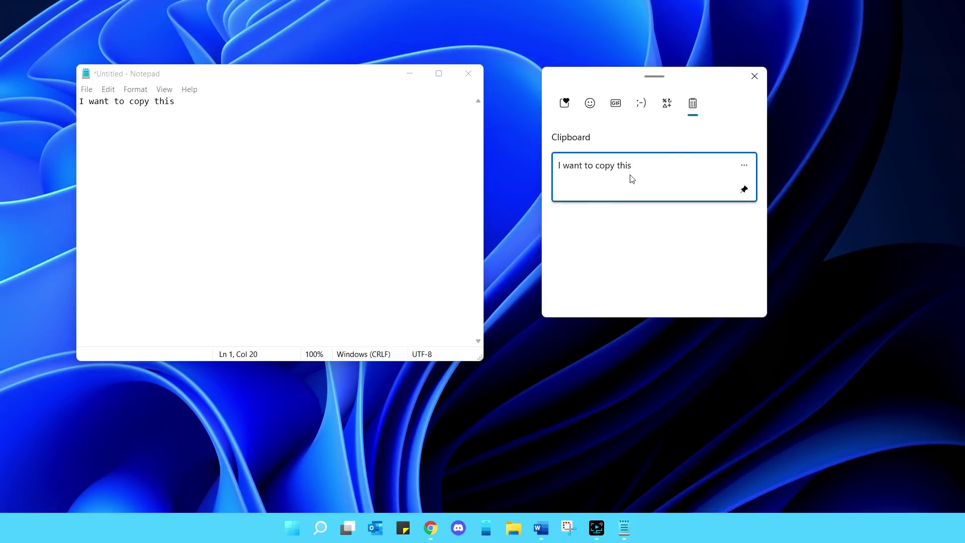
click(754, 76)
key(super+v)
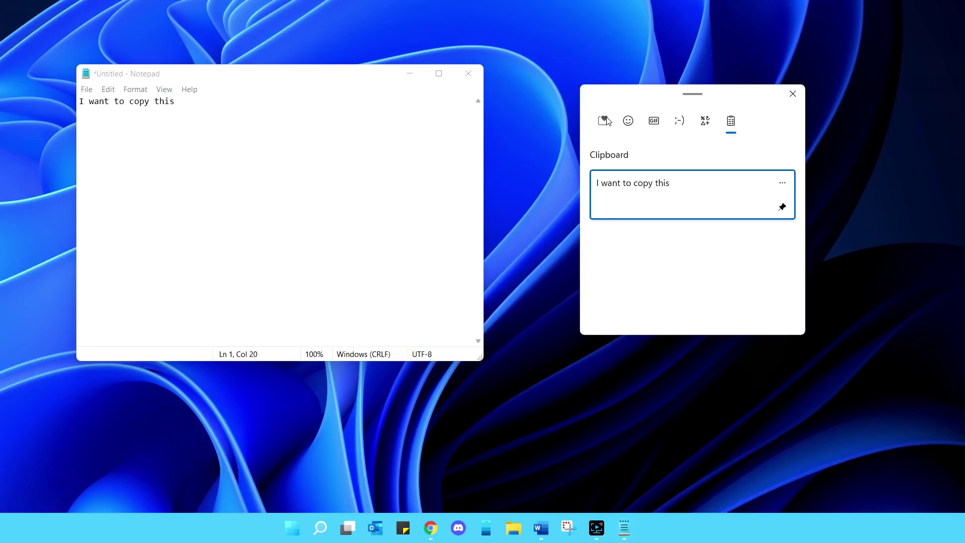
click(606, 121)
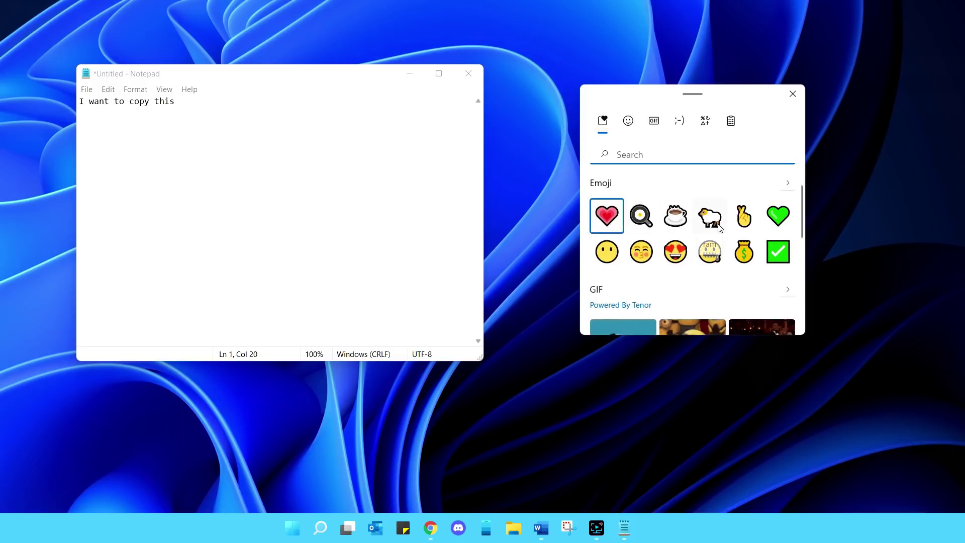
click(628, 121)
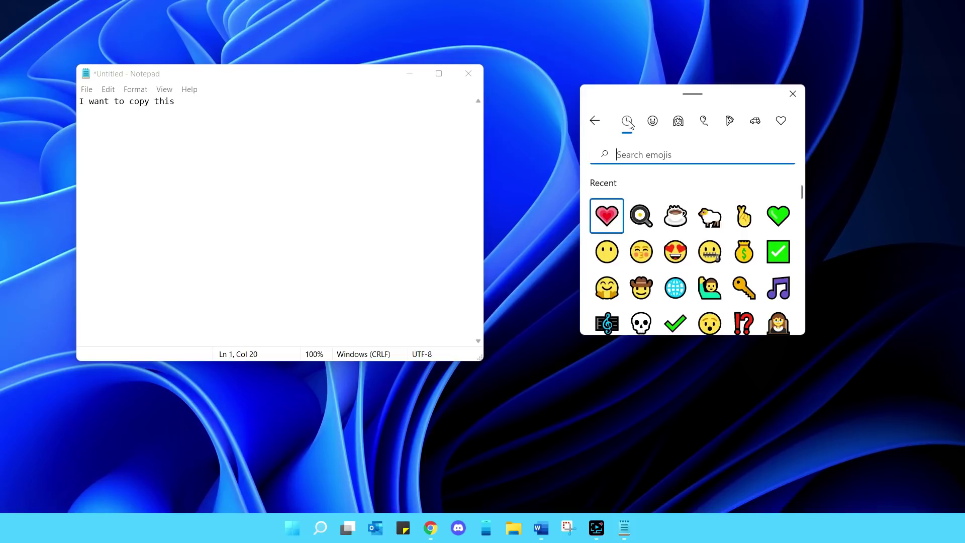
click(652, 122)
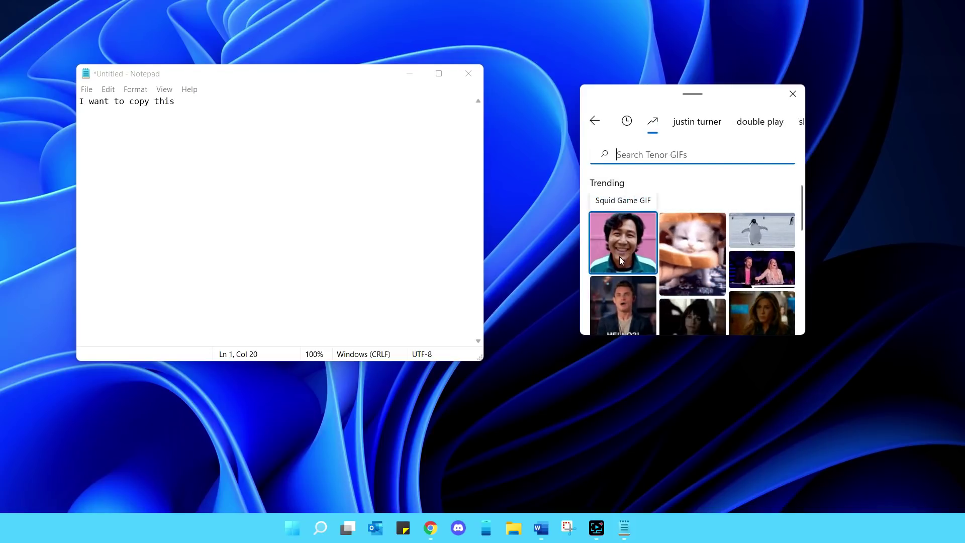
key(Escape)
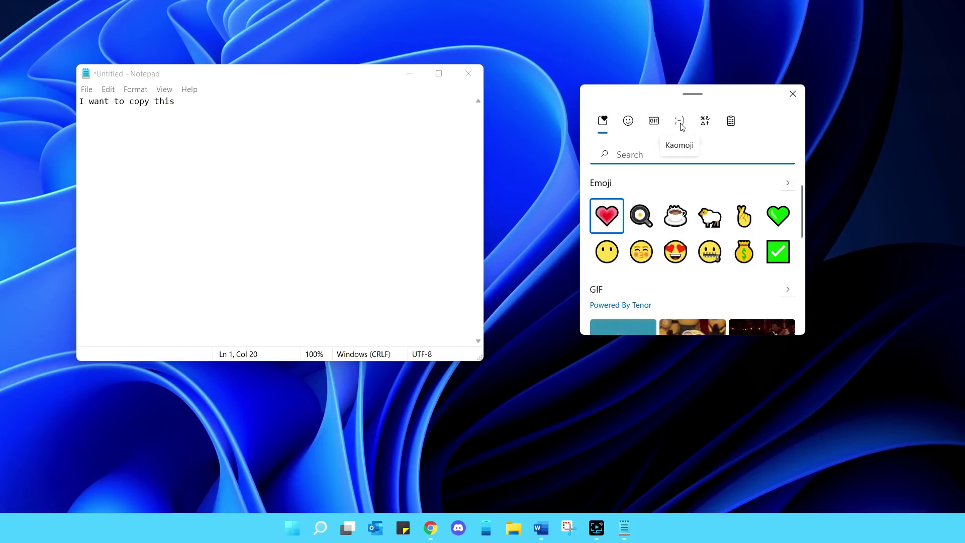
click(729, 122)
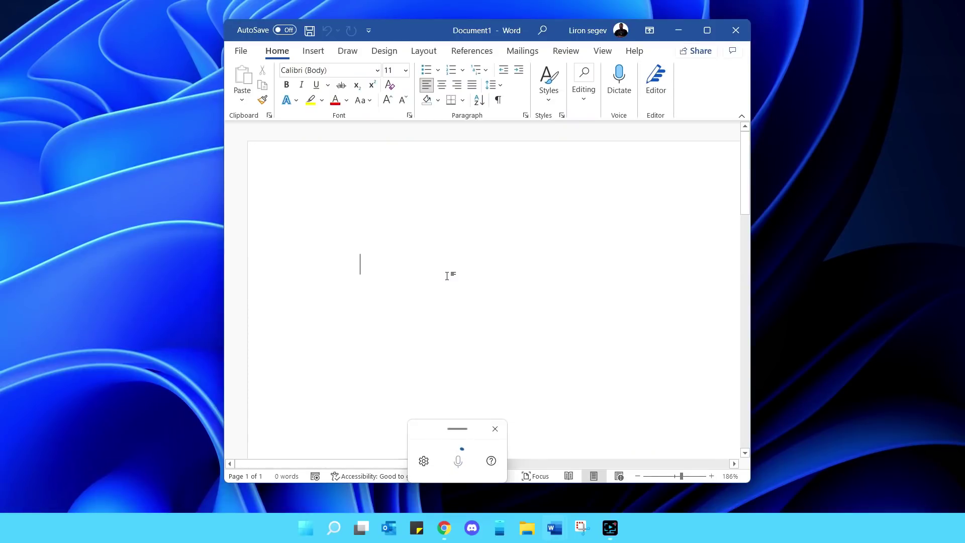
Move the voice typing bar to mid-page and stop it listening.
drag(428, 428, 460, 235)
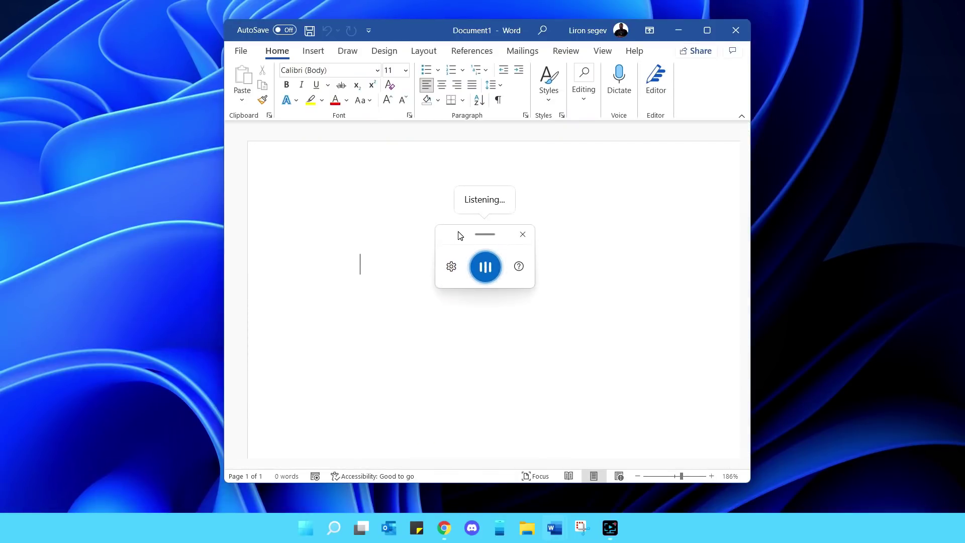
click(483, 267)
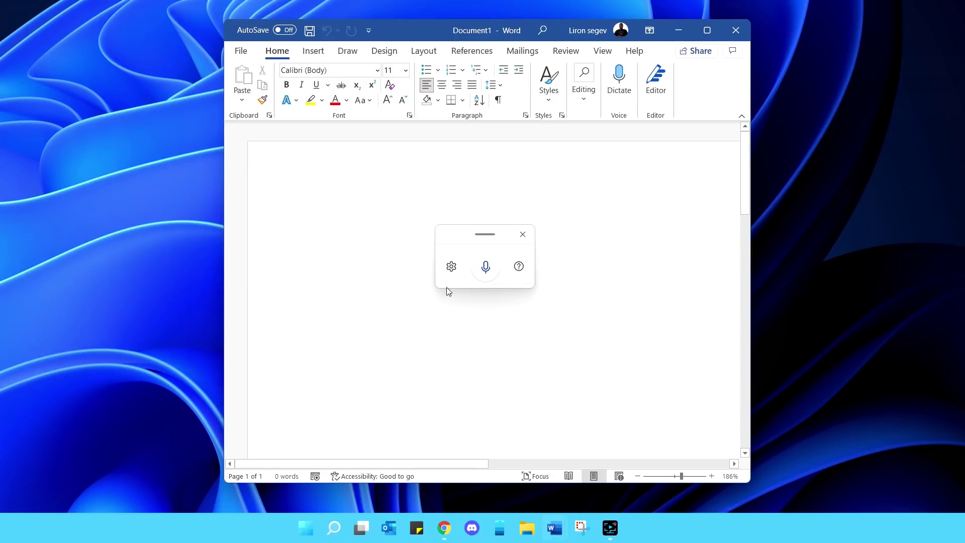
Toggle Auto punctuation off and back on in the voice typing settings.
click(451, 266)
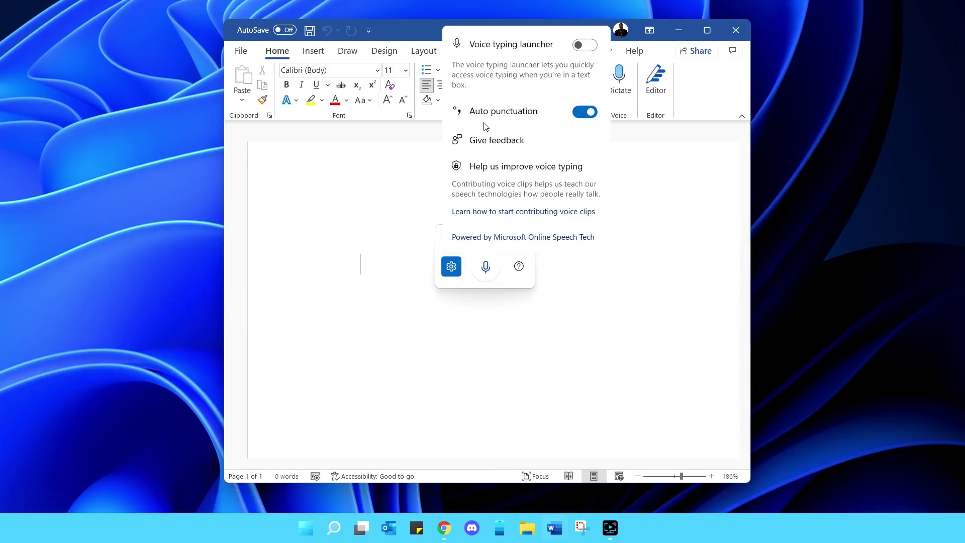
click(585, 117)
click(586, 120)
click(451, 266)
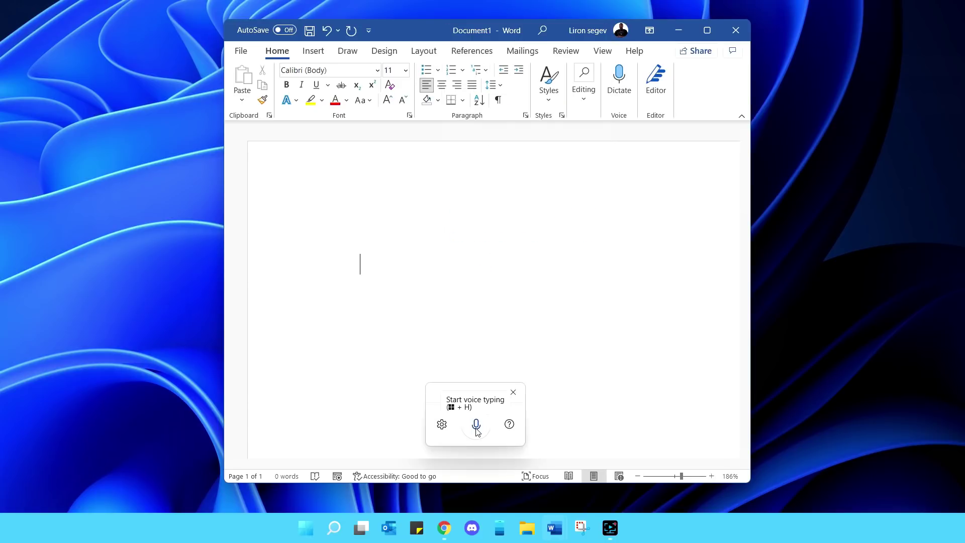
Dictate two sentences ending with 'Excuse me, what is the time?', then select its question mark.
click(476, 428)
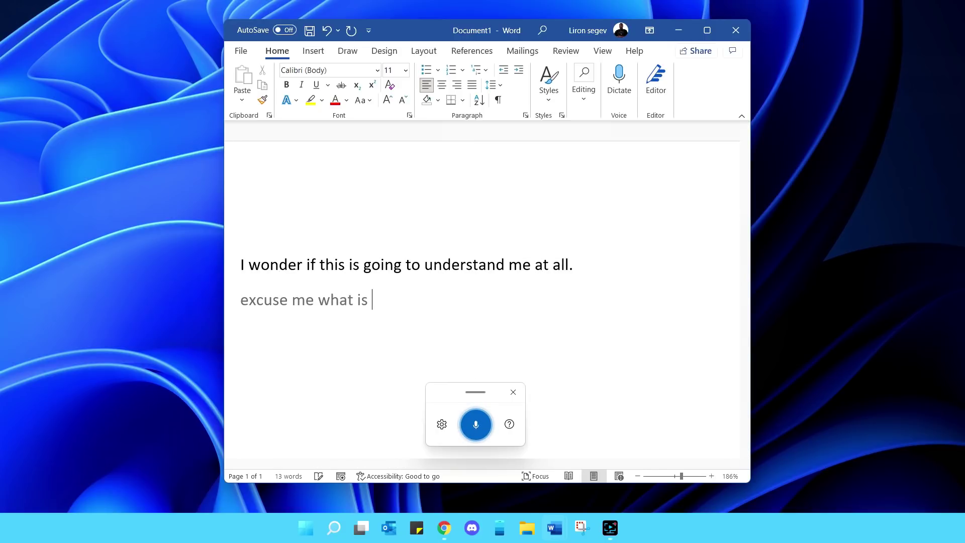
click(479, 427)
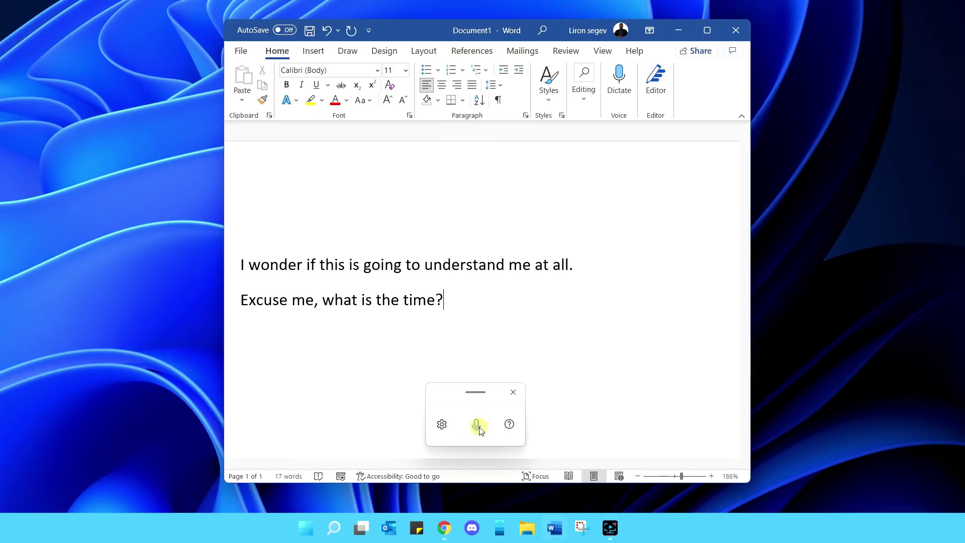
double_click(439, 304)
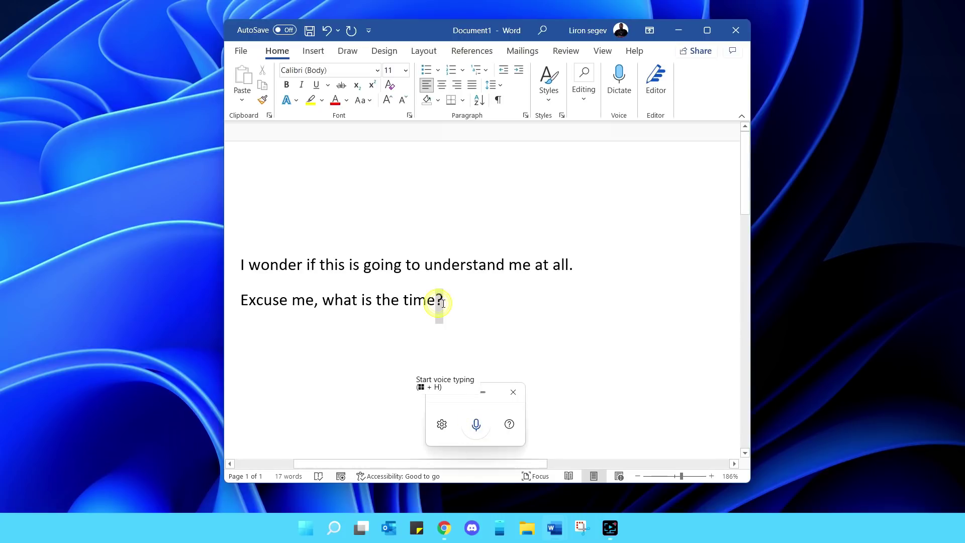
right_click(313, 302)
click(338, 344)
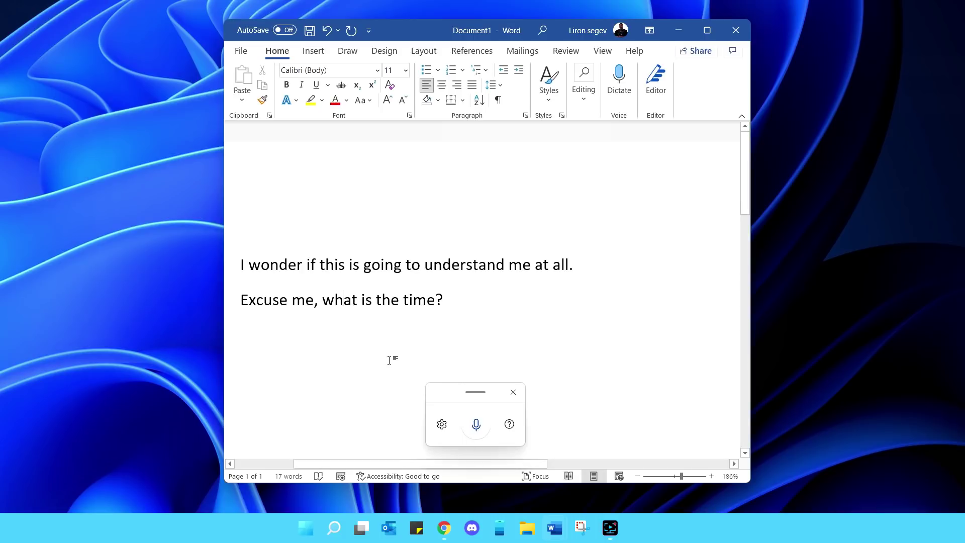
Open Settings from the Start right-click menu and go to Time & language > Speech.
right_click(306, 529)
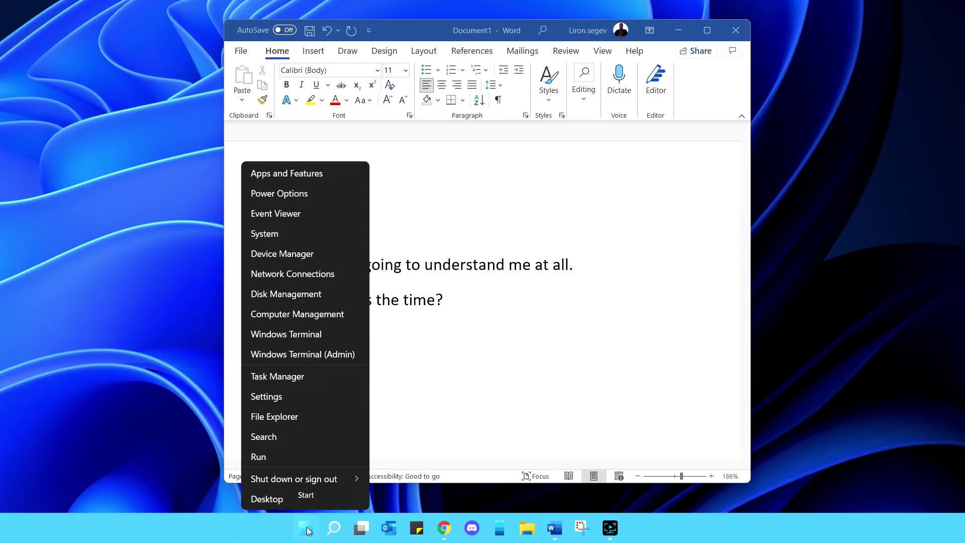
click(282, 397)
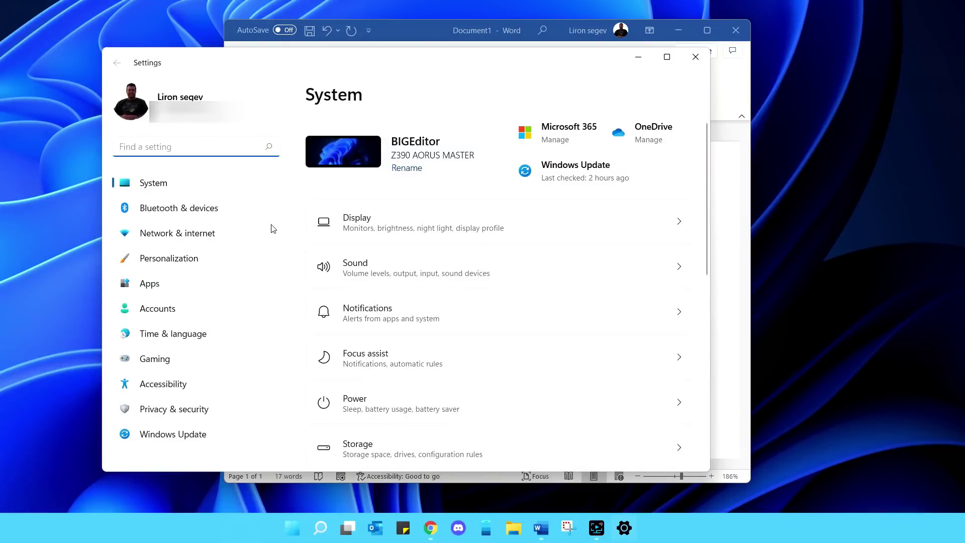
click(168, 334)
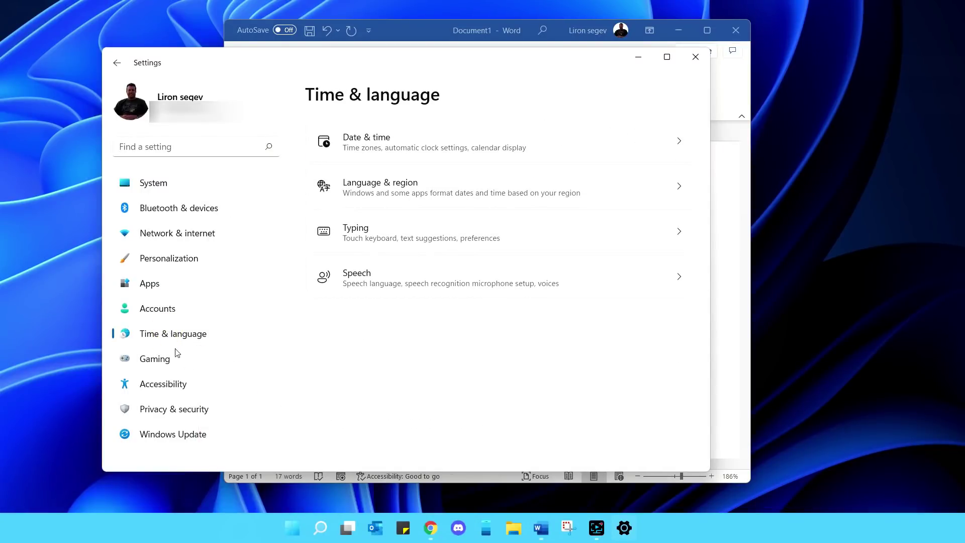
click(404, 289)
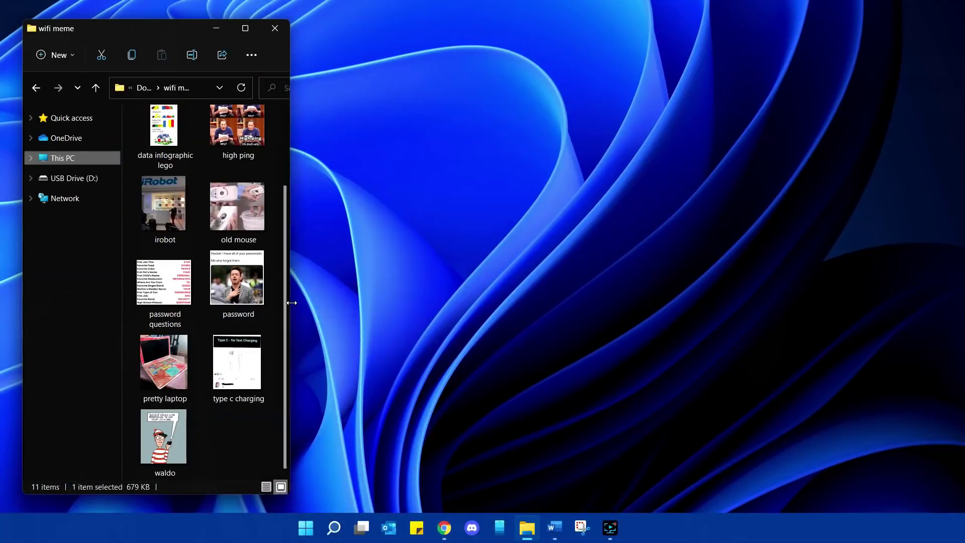
Start a new blank Word document and drag the password meme from Explorer into it.
click(552, 528)
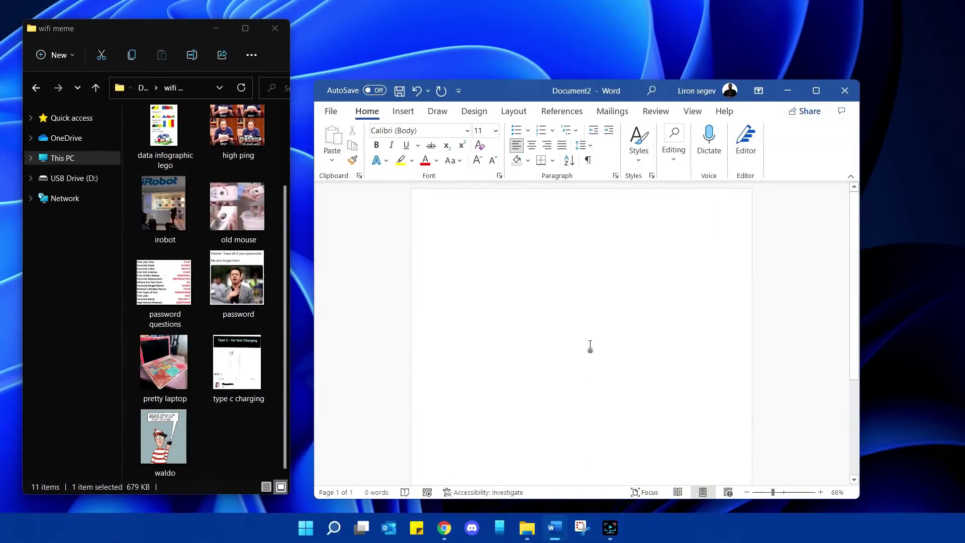
drag(521, 93, 520, 61)
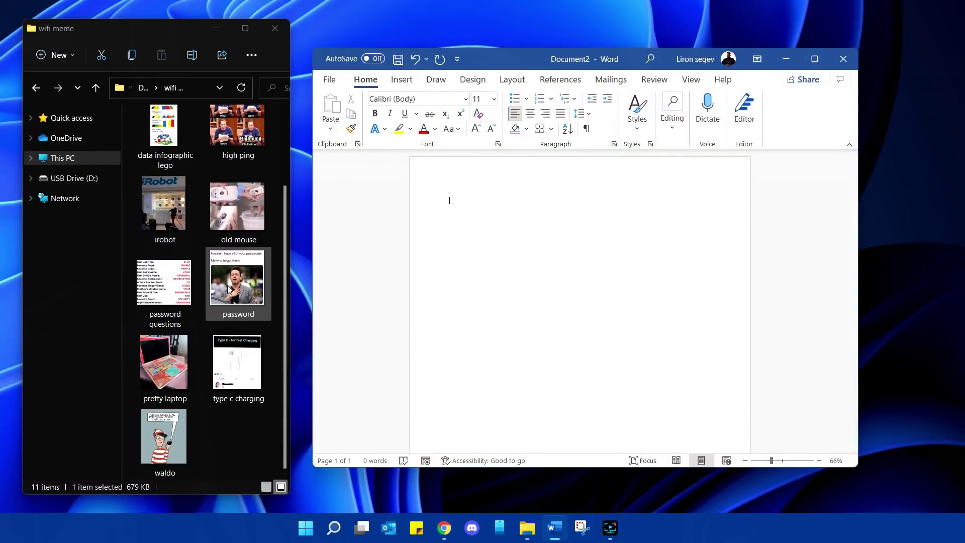
drag(227, 289, 535, 252)
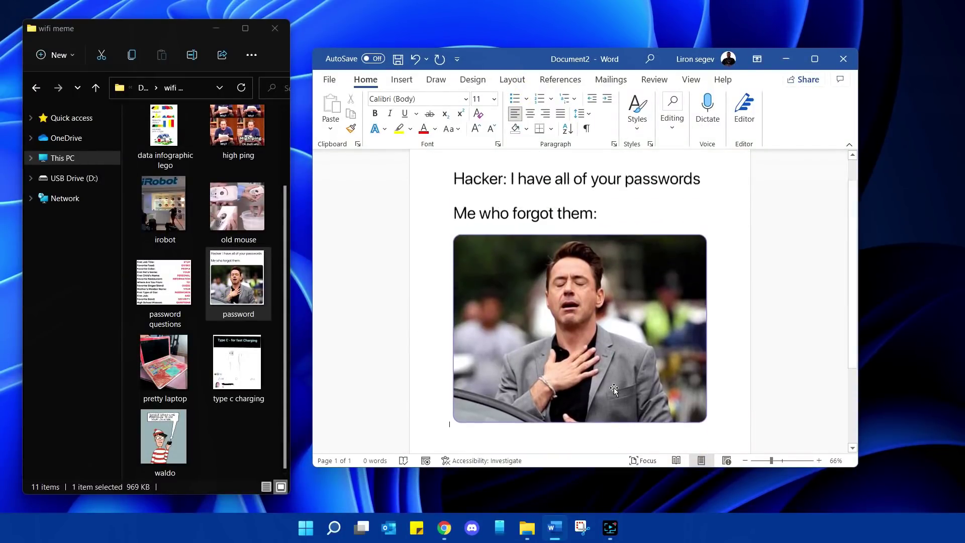
Delete the inserted meme picture and minimize Word.
scroll(613, 387, up, 1)
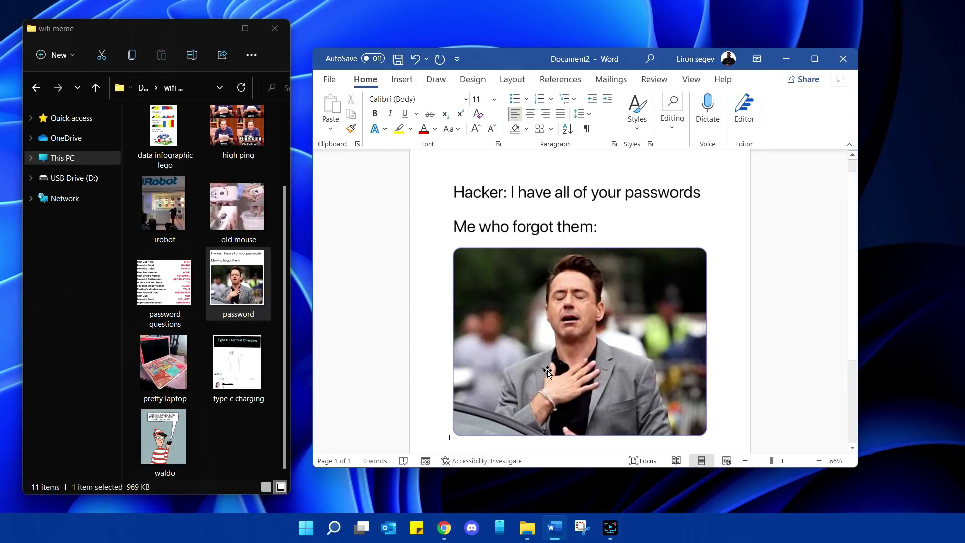
click(548, 347)
key(Delete)
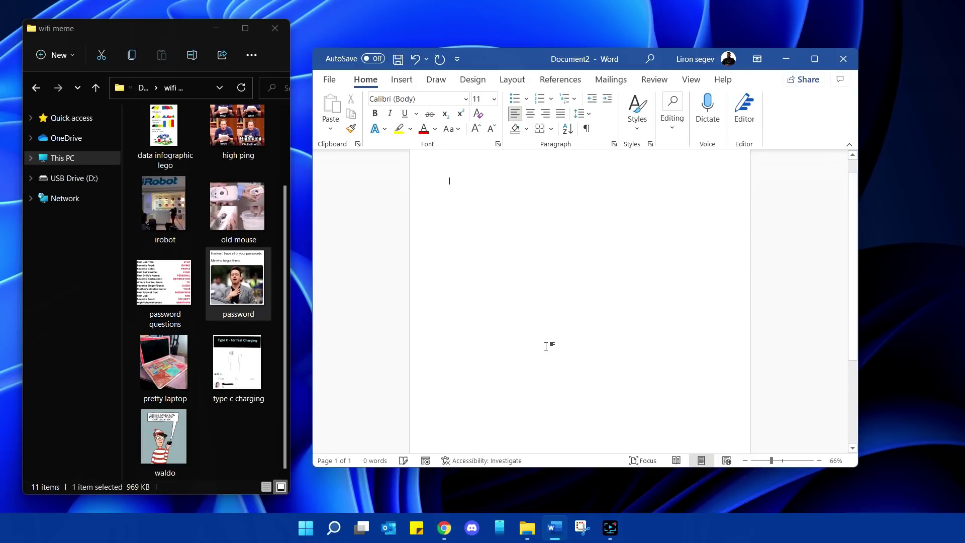
click(787, 59)
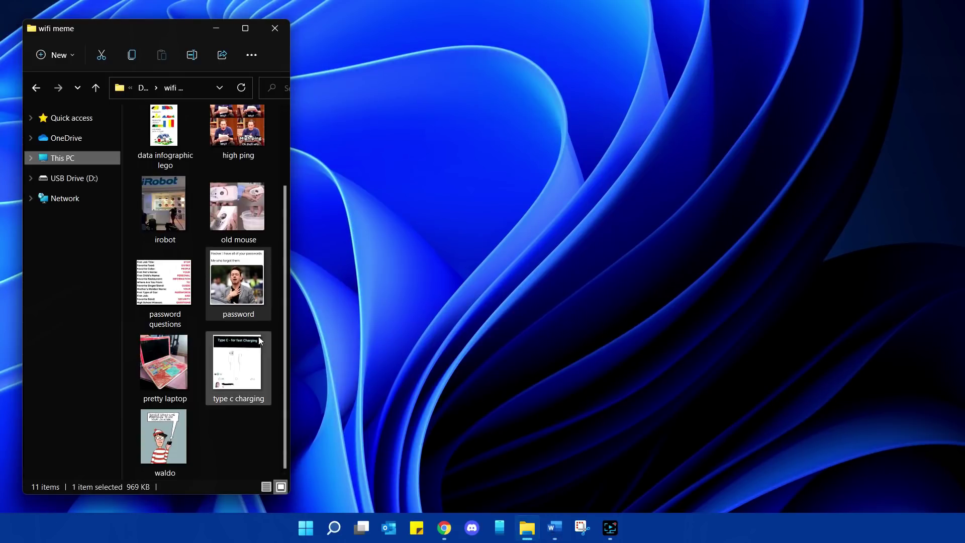
Try dragging the password file onto the desktop, then switch to the Google Drive window.
drag(240, 282, 574, 251)
key(alt+Tab)
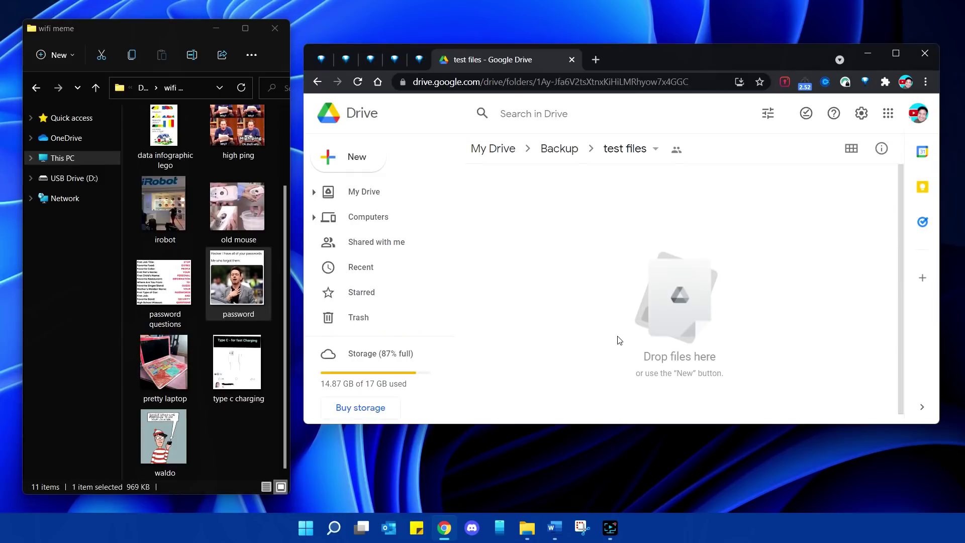
Drag the password image into Drive's test files, then minimize Chrome and retry onto its taskbar icon.
drag(221, 280, 621, 270)
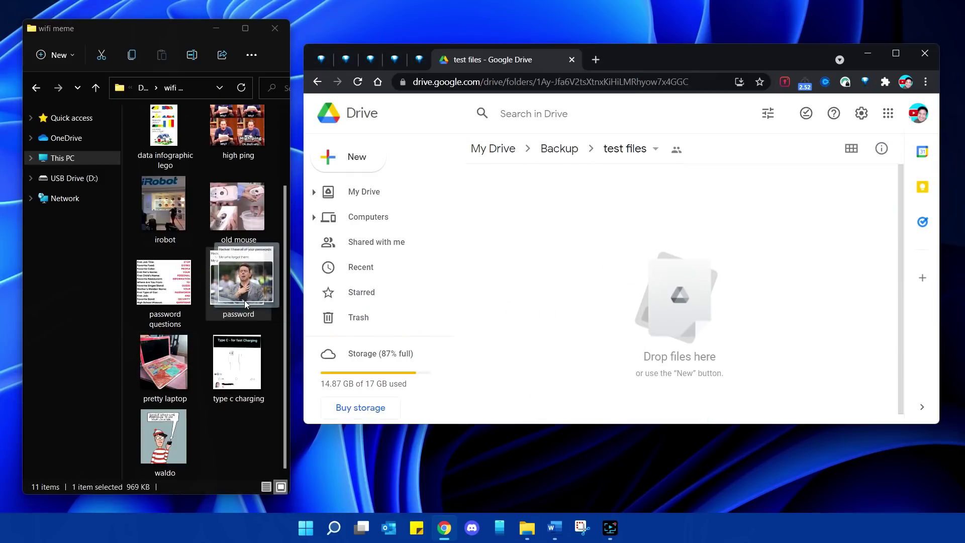
click(870, 55)
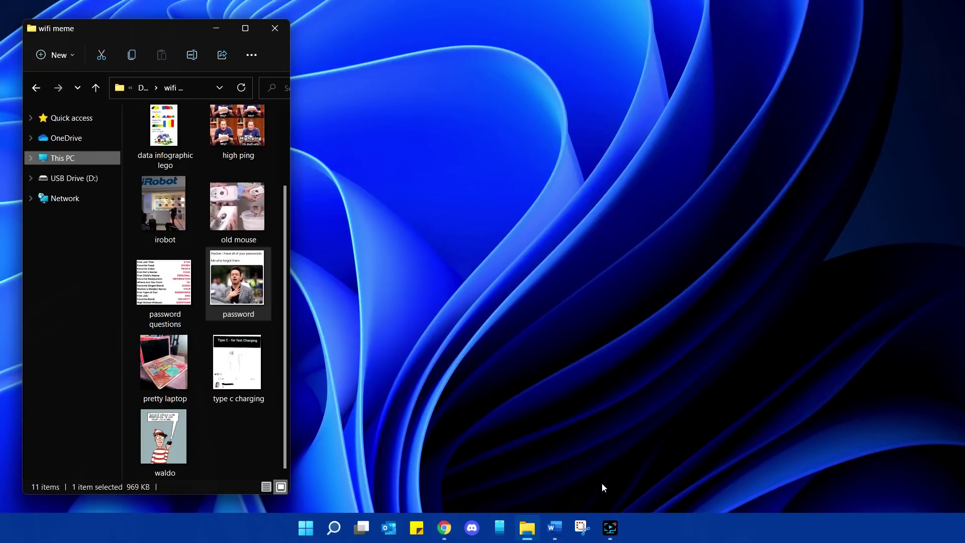
drag(256, 285, 447, 526)
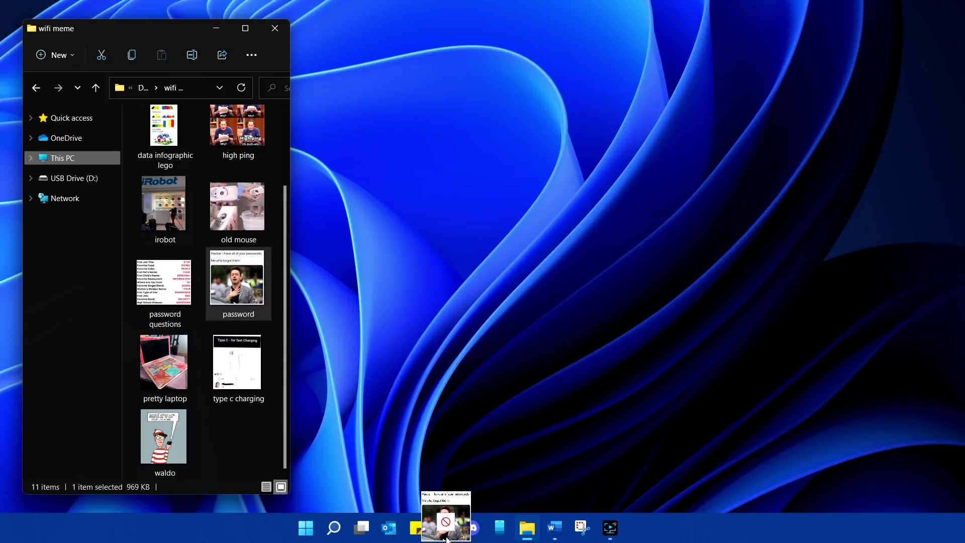